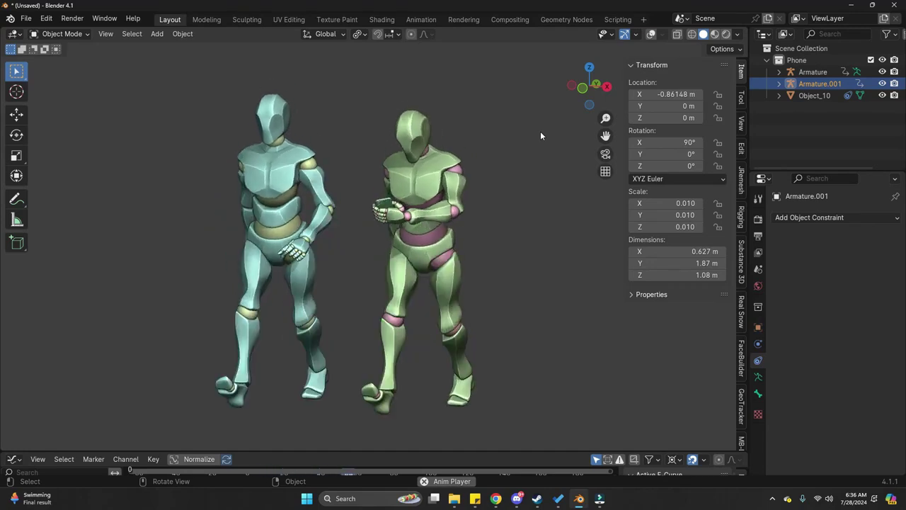
left_click(297, 165)
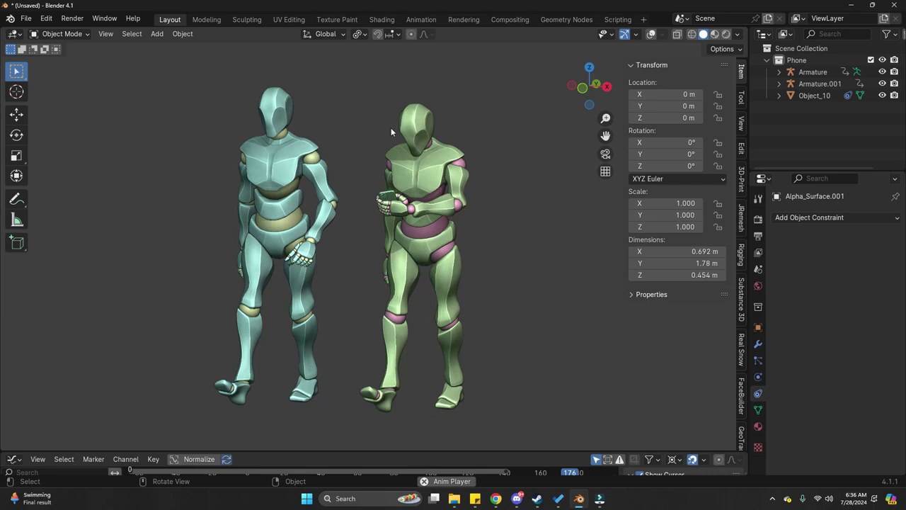
key("g")
key("Escape")
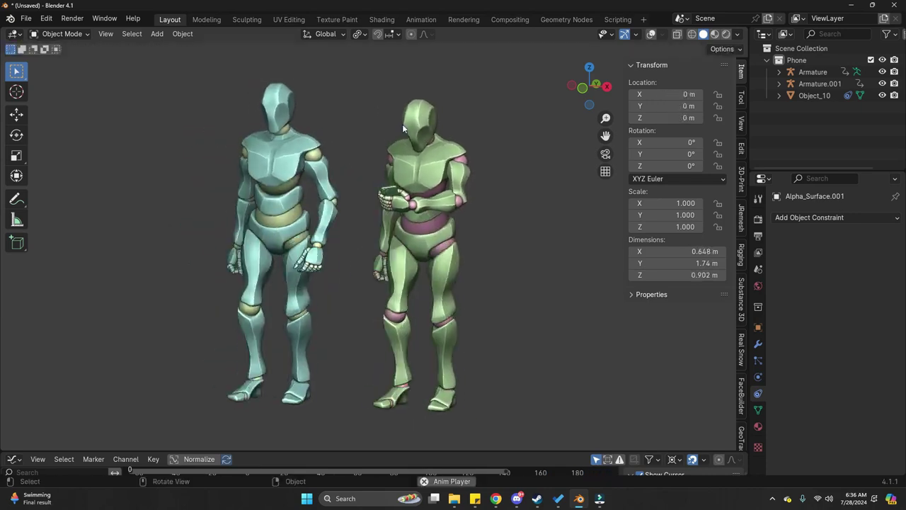
left_click(421, 144)
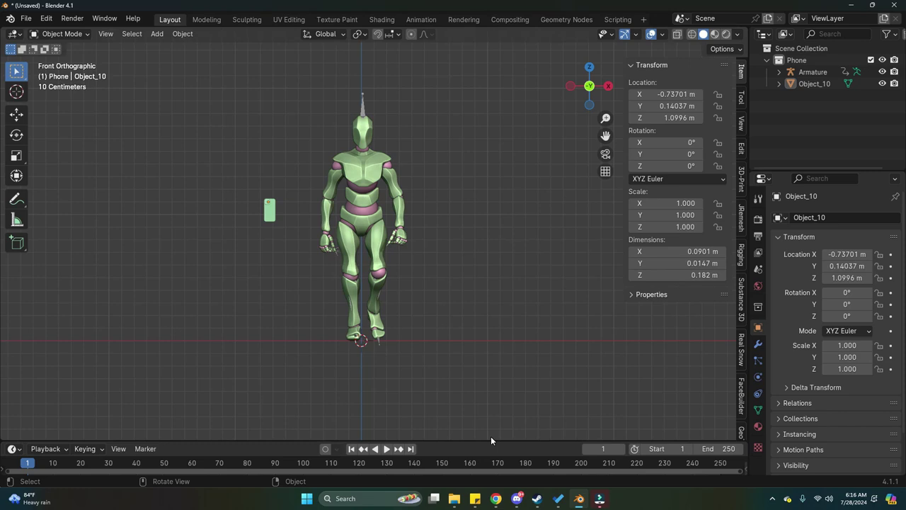
Switch to the Mixamo page in Chrome and examine the in-place Walking animation on Y Bot from different angles.
mouse_move(497, 498)
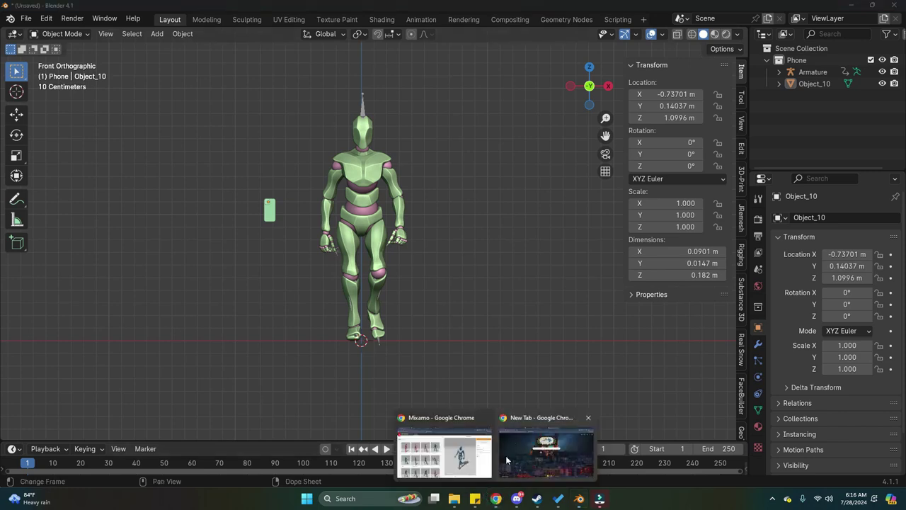
left_click(467, 453)
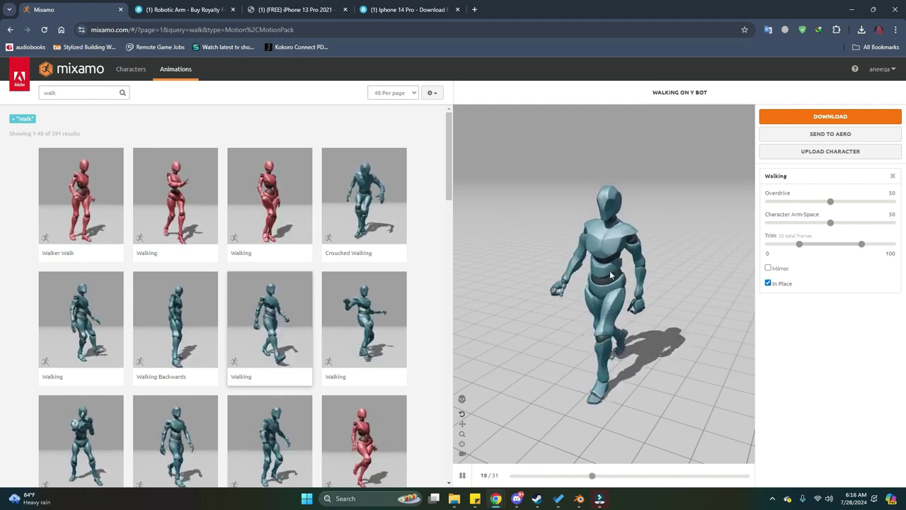
left_click_drag(610, 275, 583, 290)
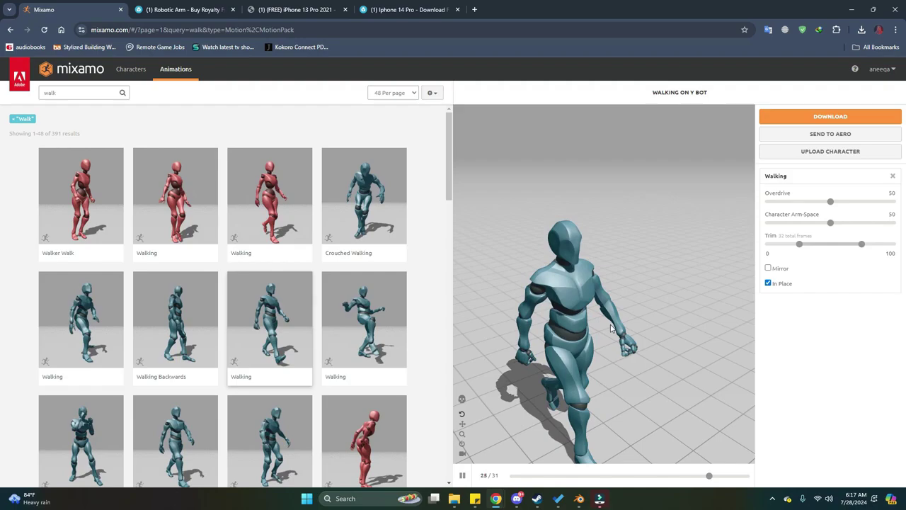
Switch back to Blender, enlarge the timeline area and preview the imported walk animation.
key("alt+Tab")
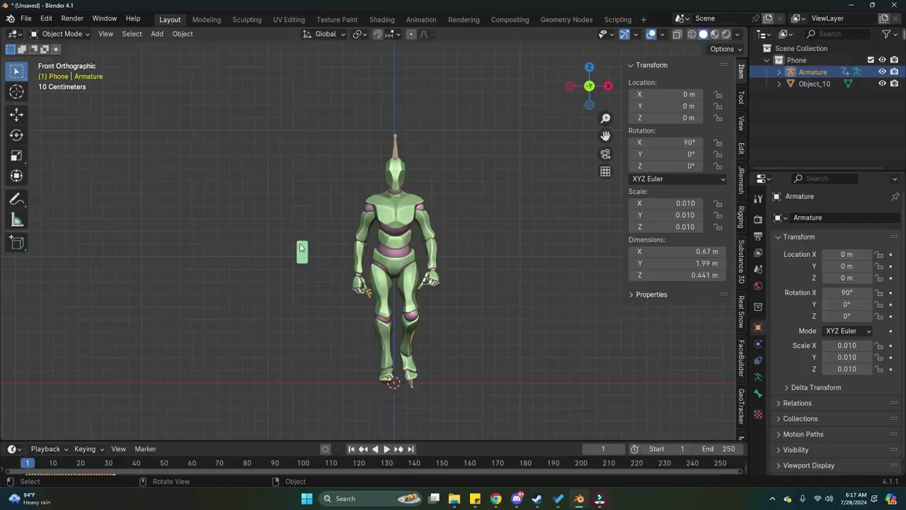
left_click(301, 248)
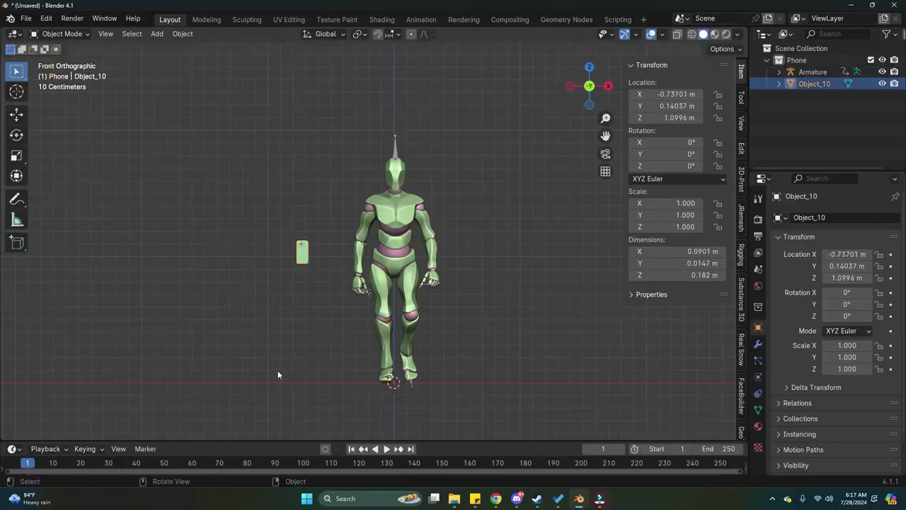
left_click_drag(278, 440, 285, 369)
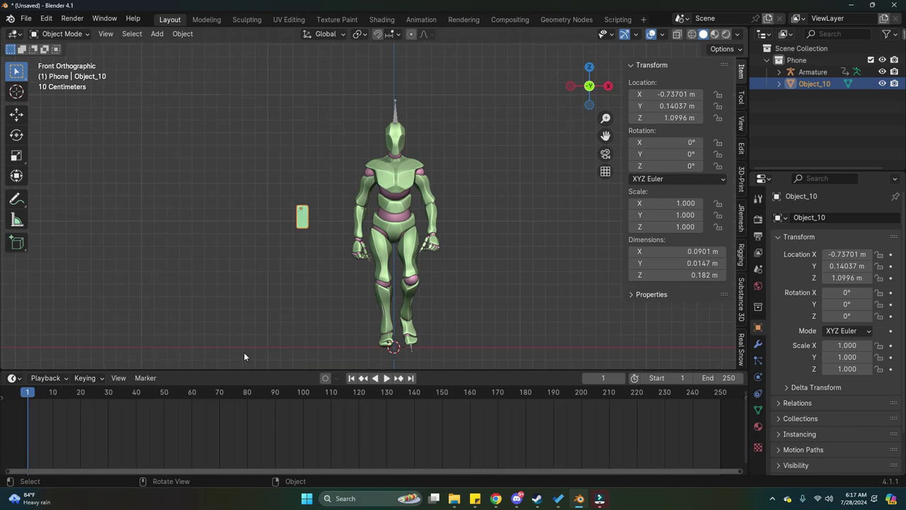
middle_click_drag(331, 288, 310, 304, "shift")
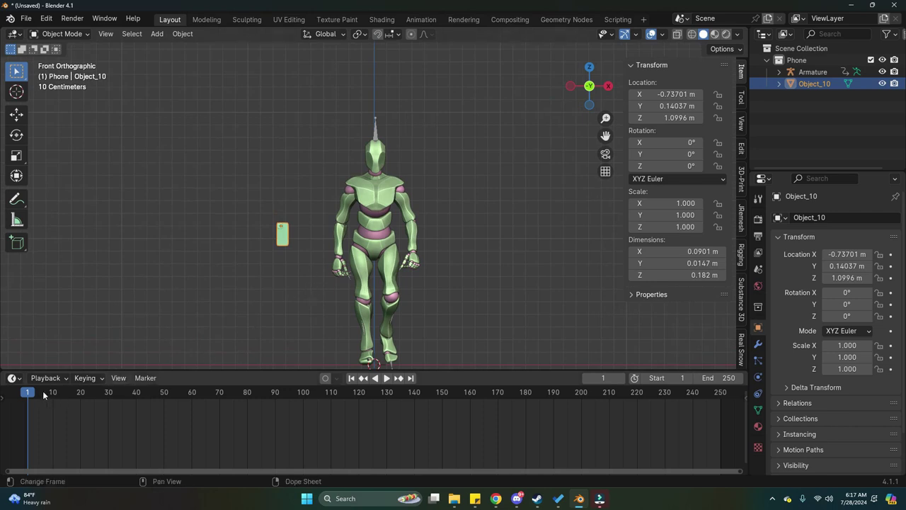
key("space")
left_click_drag(89, 390, 146, 393)
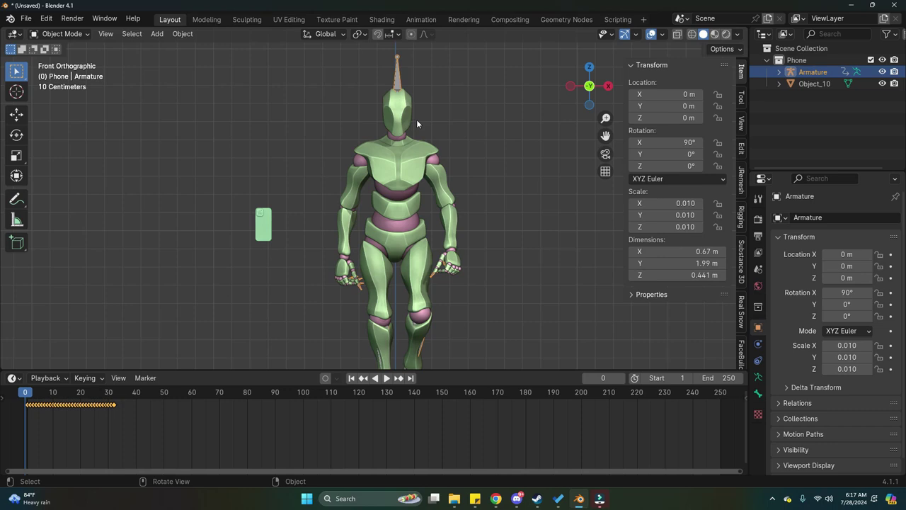
Try deleting all keyframes of the left arm bone in Pose Mode, using wireframe shading to select it, and return to solid shading.
key("ctrl+Tab")
key("shift+z")
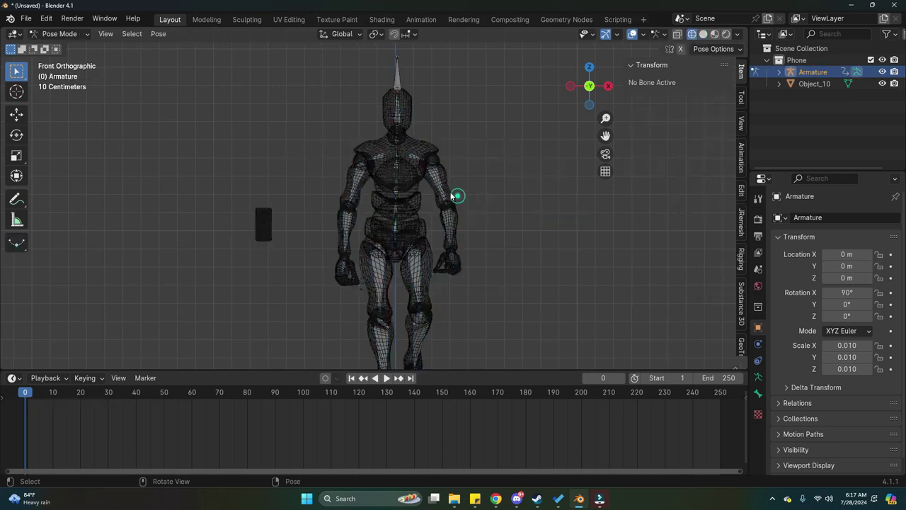
left_click(453, 196)
key("c")
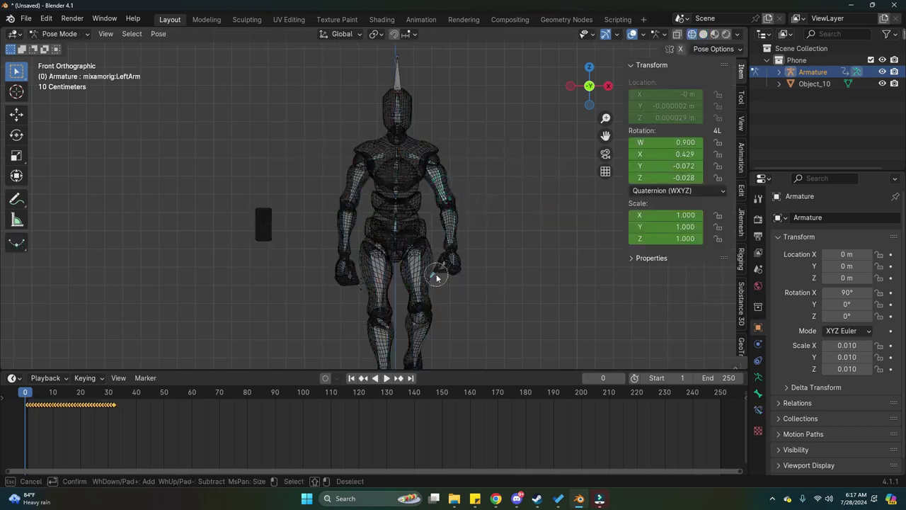
key("Escape")
key("x")
left_click(269, 403)
key("z")
left_click(325, 299)
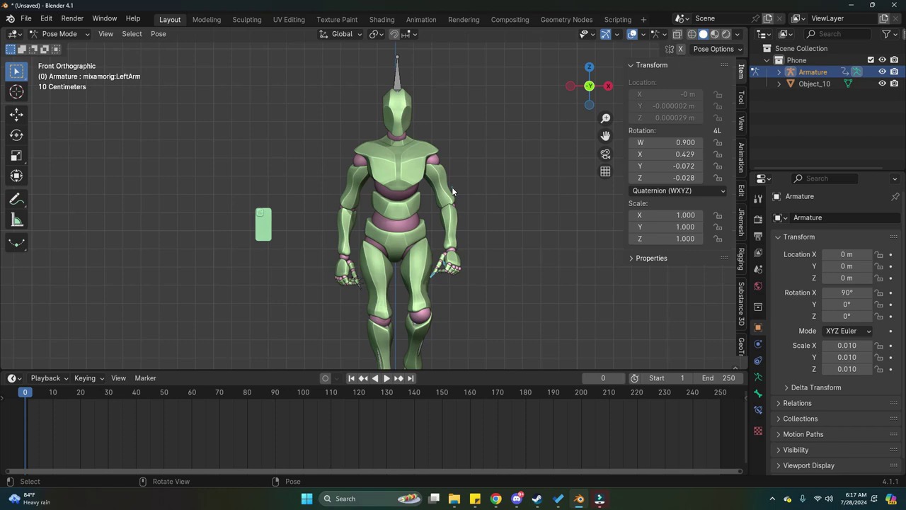
Rotate the left upper arm and the left forearm so the forearm bends across the front of the torso.
middle_click_drag(453, 191, 429, 224)
middle_click_drag(347, 190, 443, 217)
key("r")
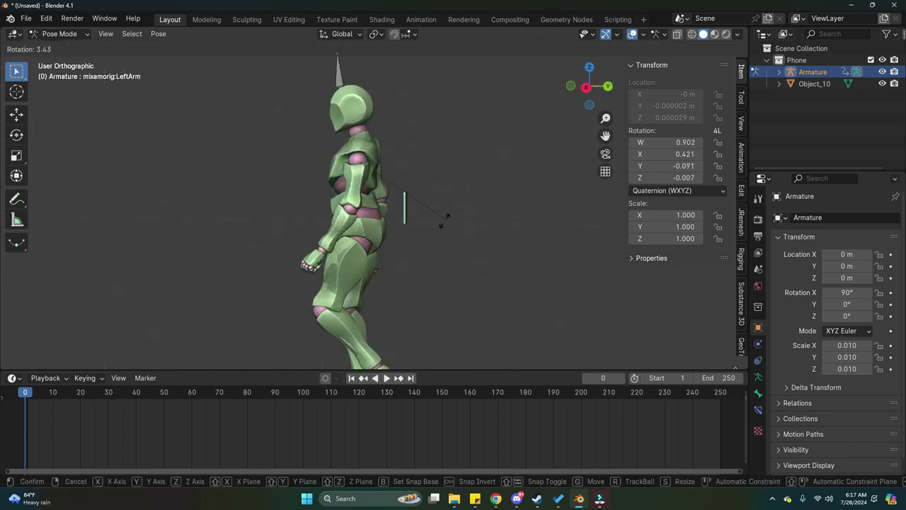
left_click(387, 235)
left_click(310, 202)
middle_click_drag(310, 203, 417, 230)
key("r")
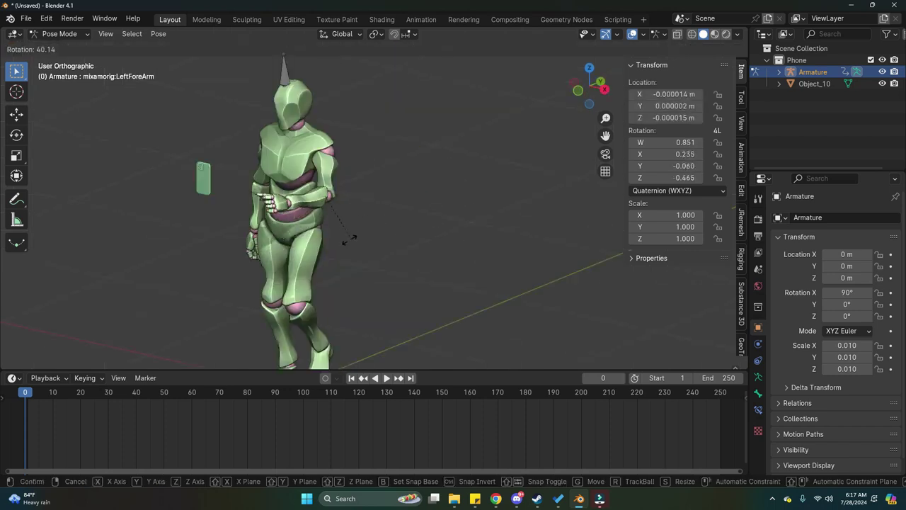
left_click(351, 242)
Return to Object Mode and scrub the walk to frame 19 to check the bent arm, ending in front view.
key("ctrl+Tab")
left_click(327, 223)
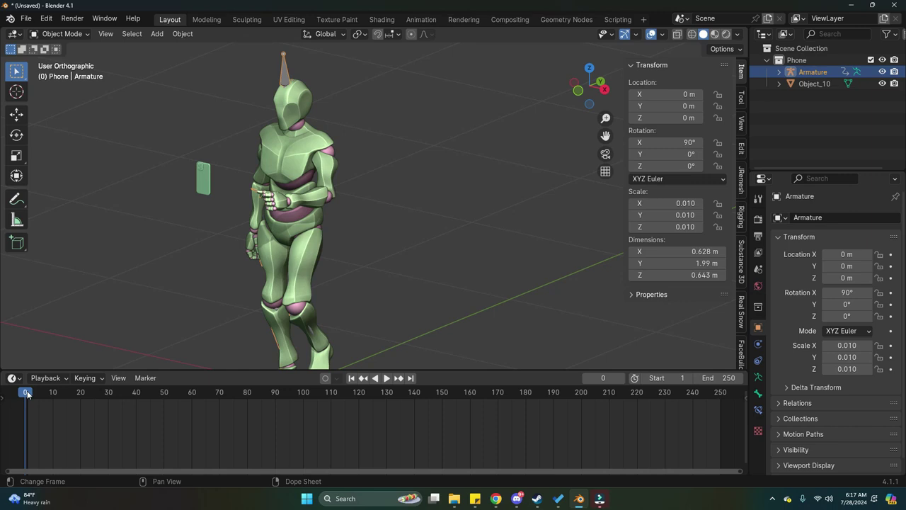
left_click_drag(26, 395, 161, 412)
left_click_drag(265, 426, 77, 392)
middle_click_drag(174, 328, 205, 322)
key("KP_1")
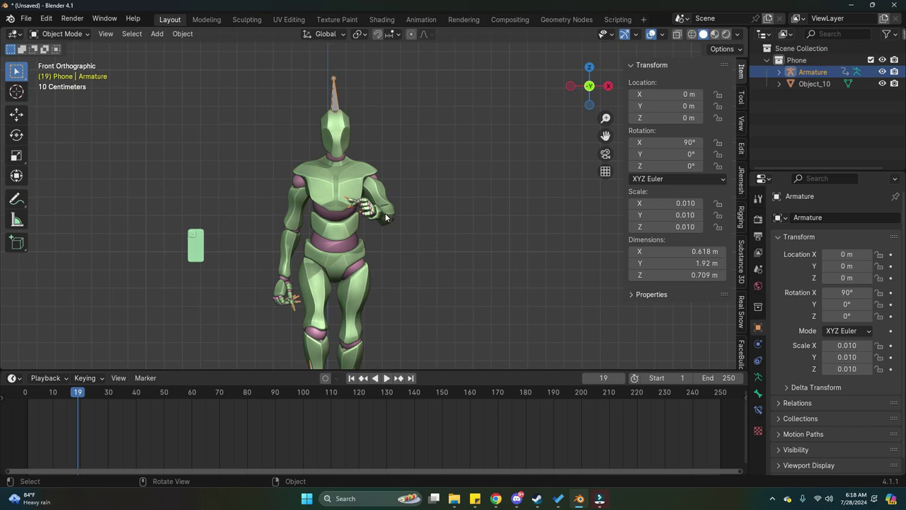
key("Tab")
left_click(502, 220)
key("z")
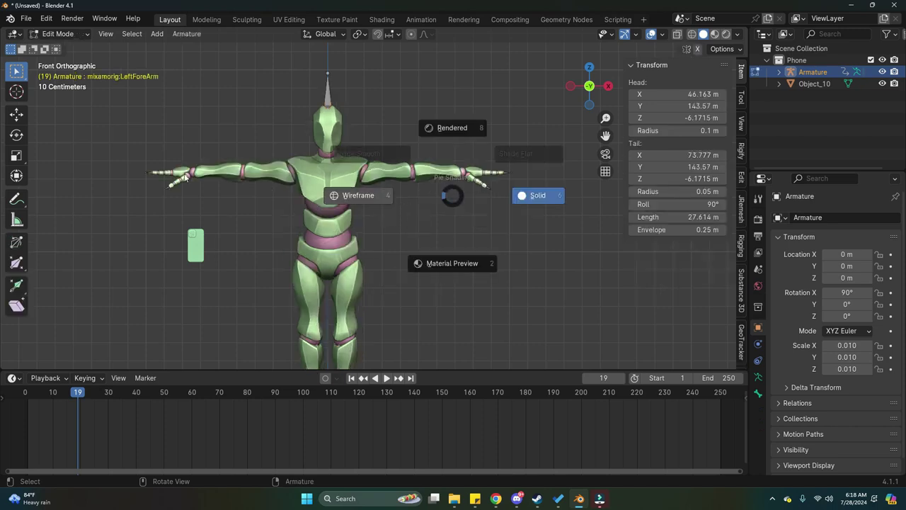
left_click(378, 194)
key("Tab")
left_click(384, 239)
key("z")
left_click(397, 228)
Rotate the left upper arm in Pose Mode at frame 19 and try a further rotation of the left forearm.
scroll(396, 212, "up", 2)
left_click(404, 183)
middle_click_drag(412, 186, 367, 189)
key("r")
left_click(363, 233)
left_click(349, 224)
key("r")
right_click(351, 225)
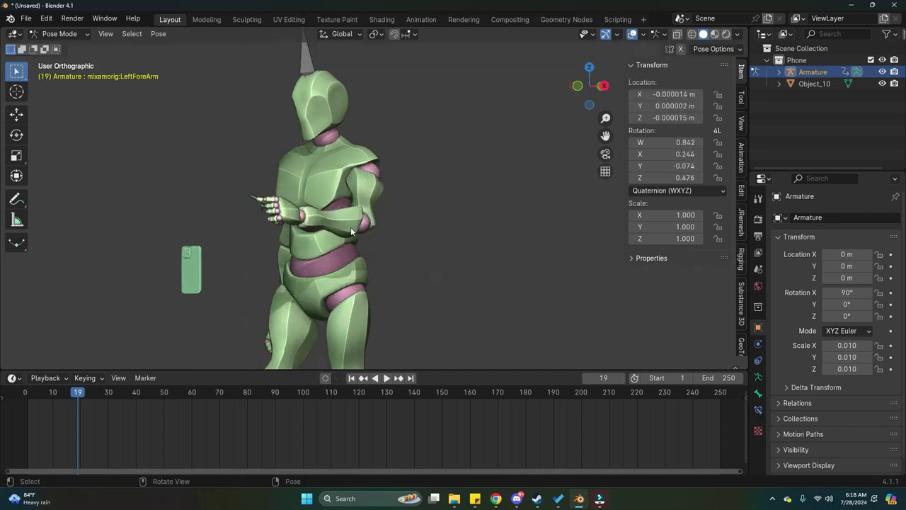
Rotate the left upper arm bone once more at frame 19 to refine the raised arm pose.
scroll(402, 218, "down", 4)
scroll(404, 202, "up", 2)
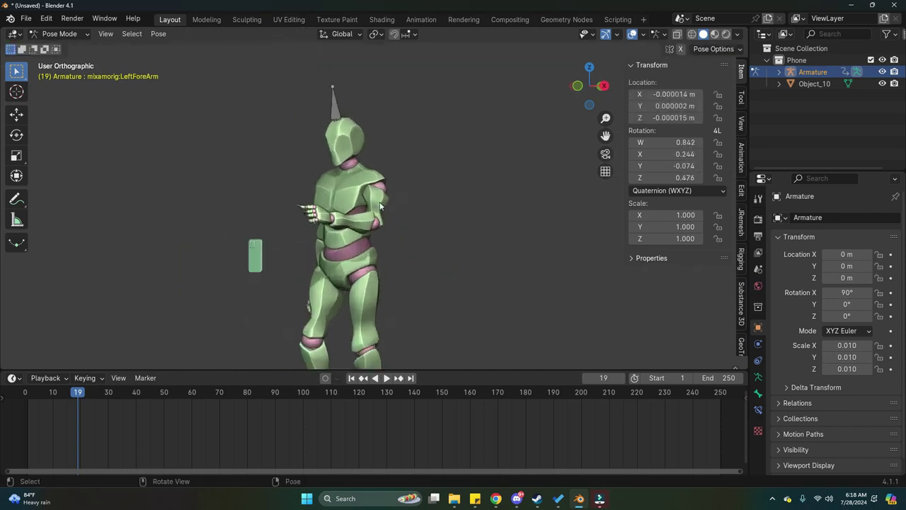
left_click(381, 198)
key("r")
left_click(388, 219)
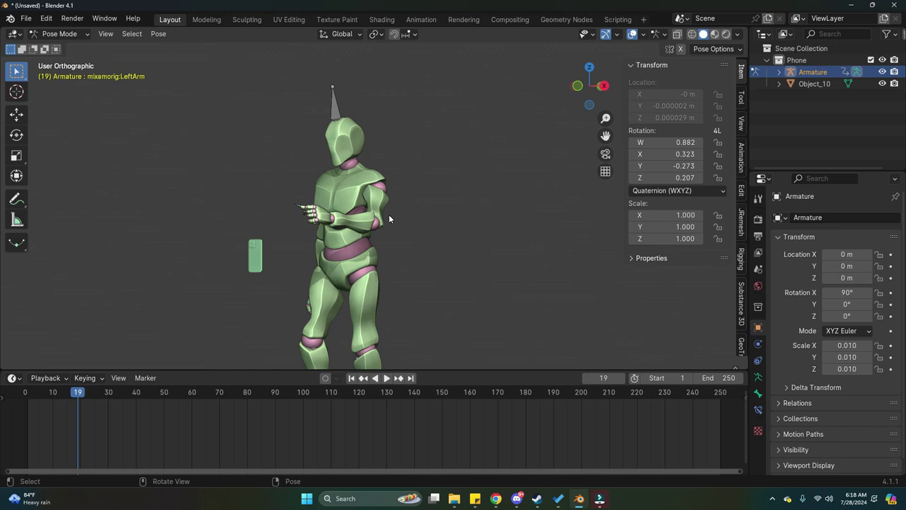
Undo the arm rotations and the keyframe deletion, and return to Object Mode in front view.
key("ctrl+z")
key("ctrl+z")
key("ctrl+z")
key("ctrl+z")
key("ctrl+z")
key("ctrl+z")
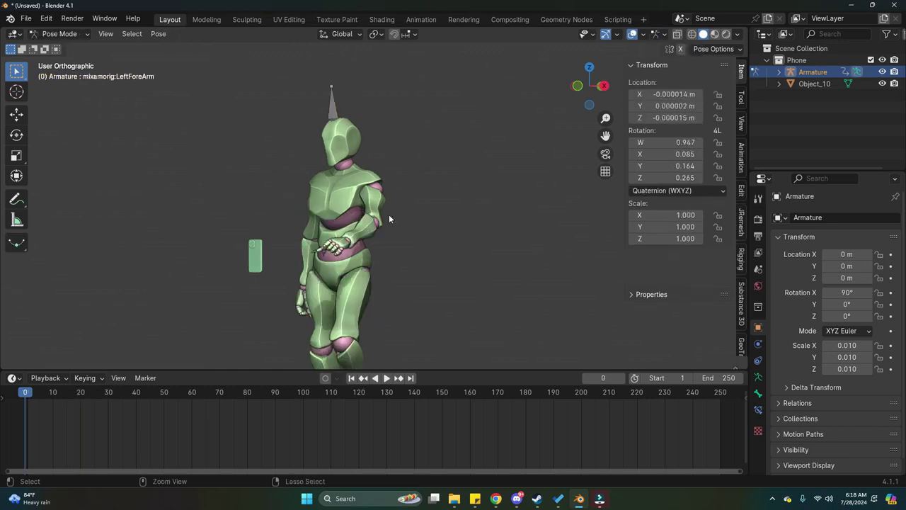
key("ctrl+Tab")
key("KP_1")
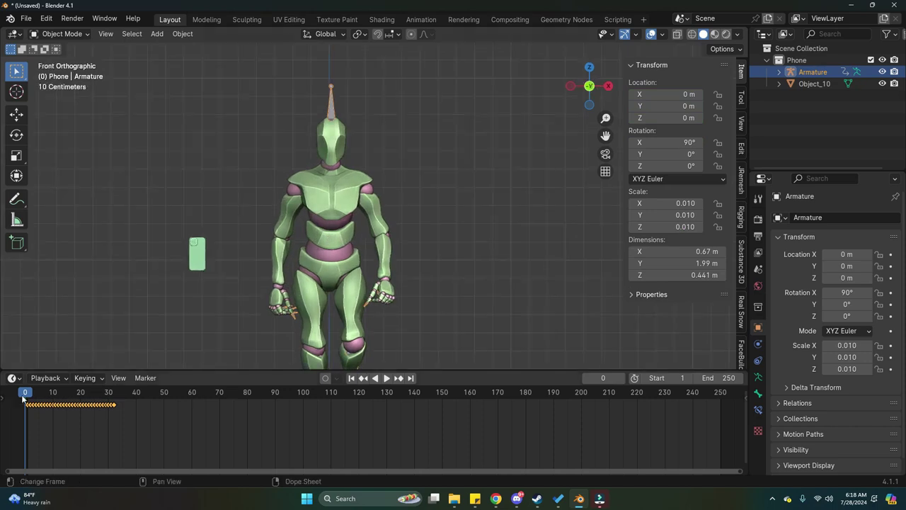
Play the walk to frame 19 and try to rotate the keyframed left upper arm bone in Pose Mode.
key("space")
left_click_drag(158, 406, 77, 400)
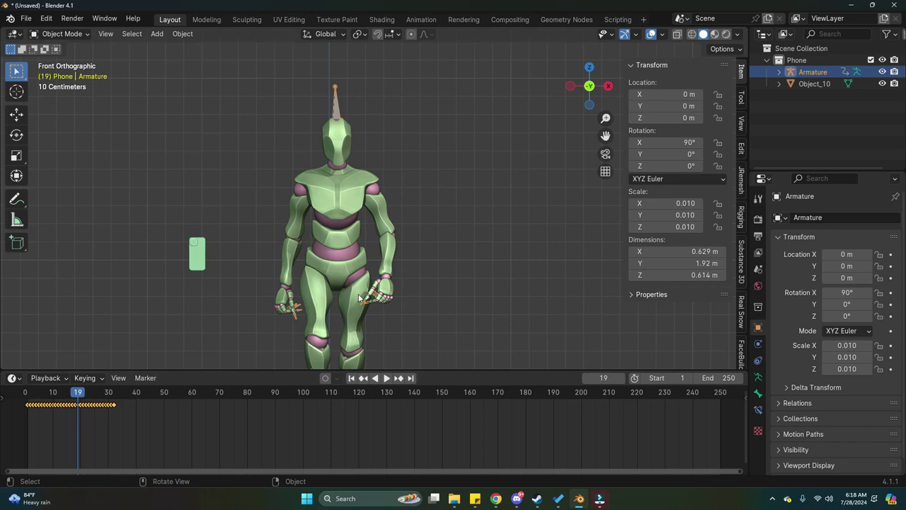
key("ctrl+Tab")
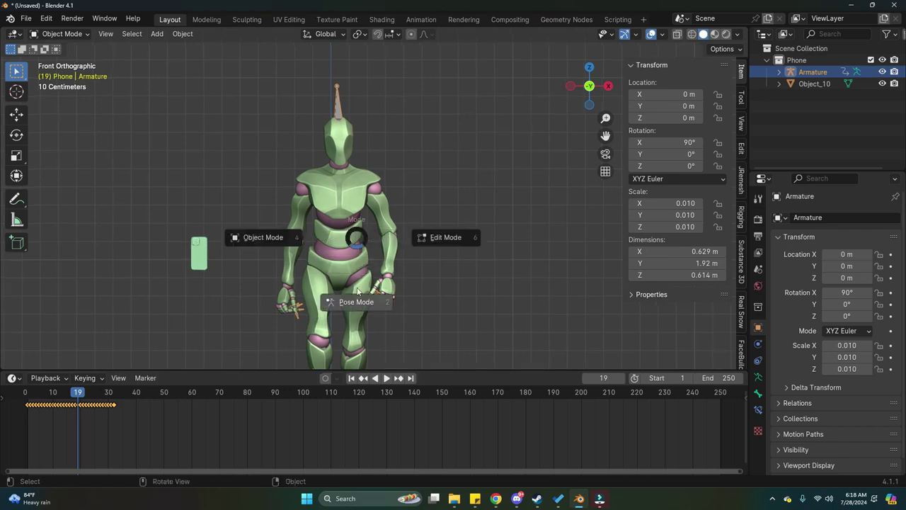
left_click(401, 268)
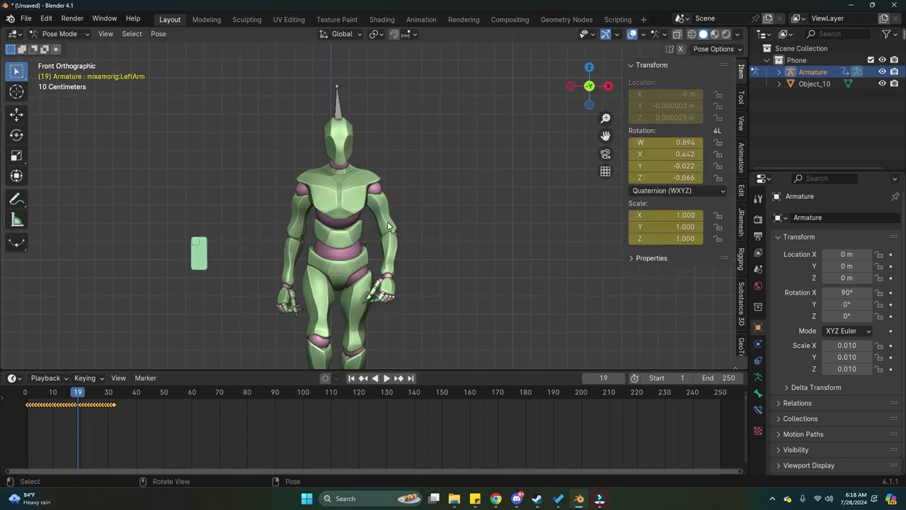
middle_click_drag(395, 233, 310, 230)
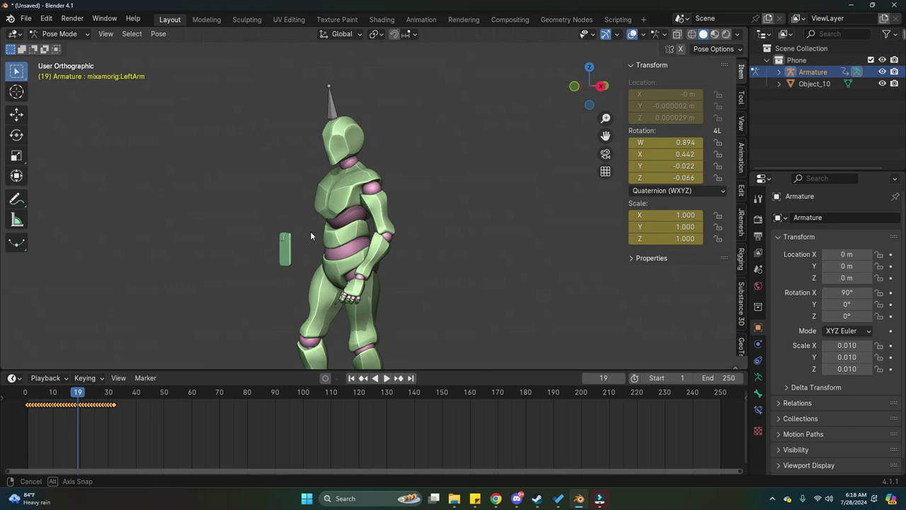
key("r")
key("Escape")
key("ctrl+Tab")
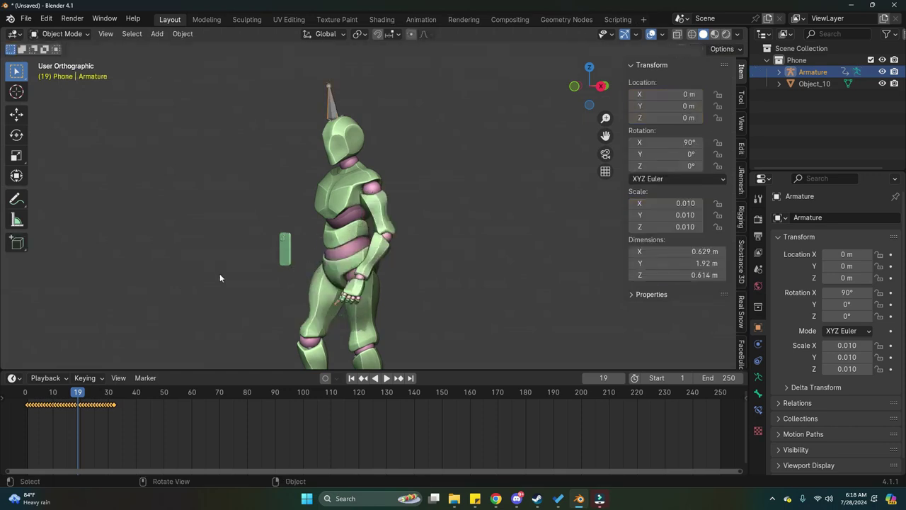
Review the walk animation from the front and right side, scrubbing the timeline to frame 33.
middle_click_drag(219, 274, 319, 282, "alt")
left_click(36, 401)
key("space")
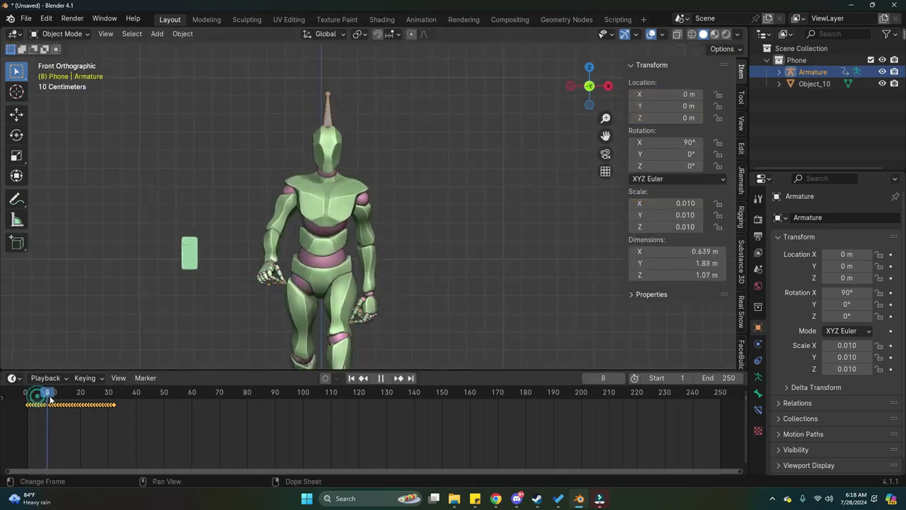
left_click_drag(90, 404, 58, 398)
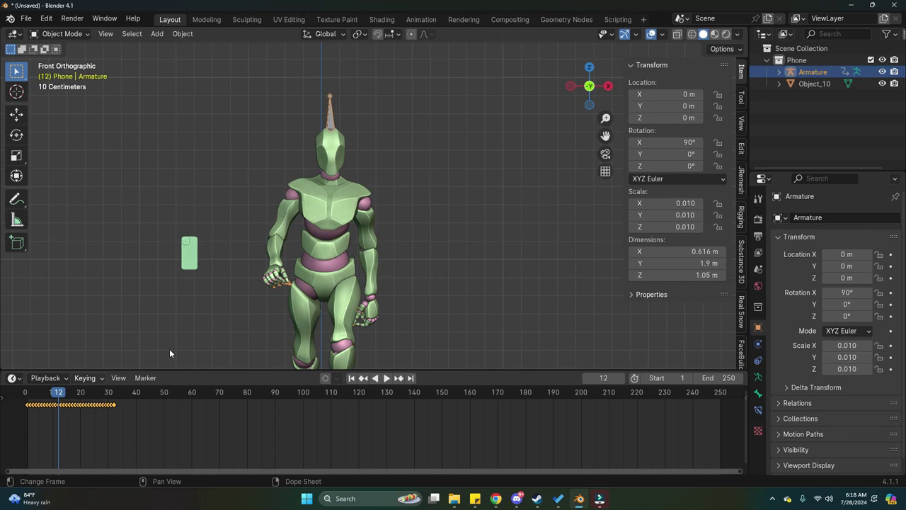
middle_click_drag(223, 341, 129, 339)
left_click_drag(34, 388, 117, 403)
middle_click_drag(212, 334, 218, 339, "alt")
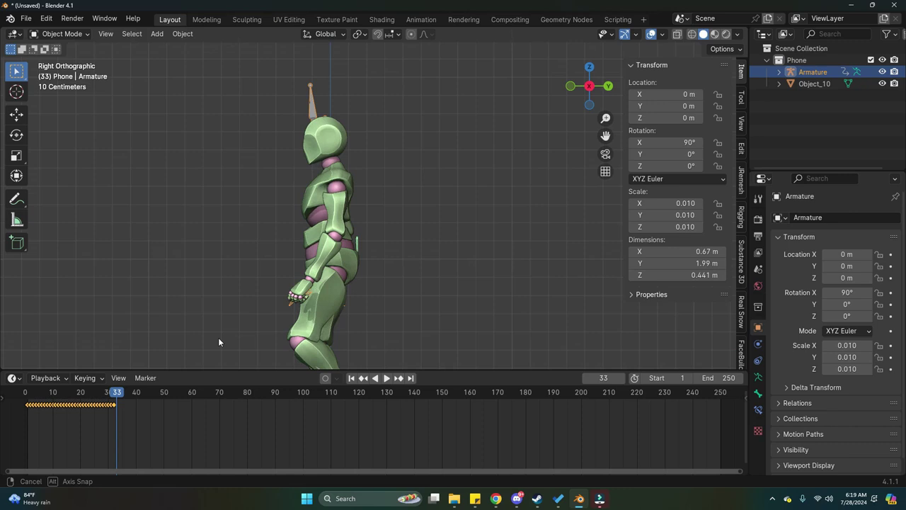
Enlarge the timeline area and switch it to the Graph Editor, framing the left arm bone's animation curves.
left_click_drag(167, 369, 169, 281)
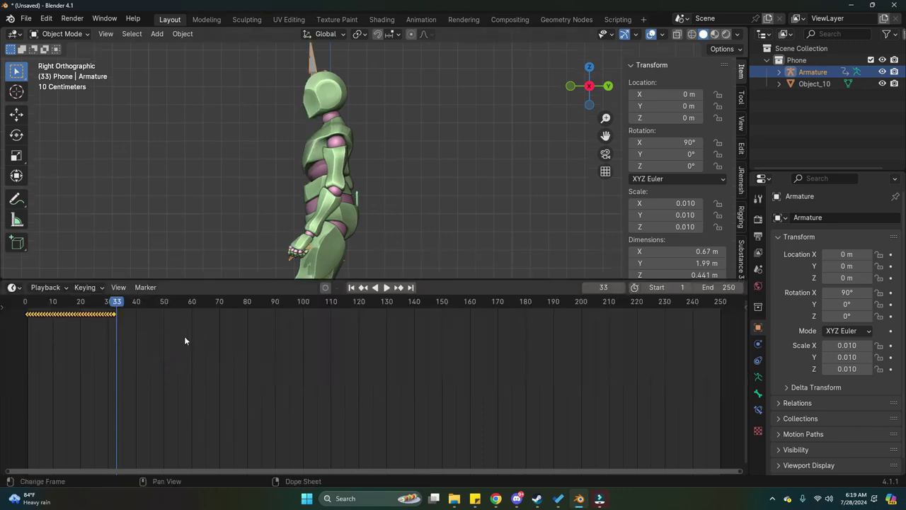
key("ctrl+Tab")
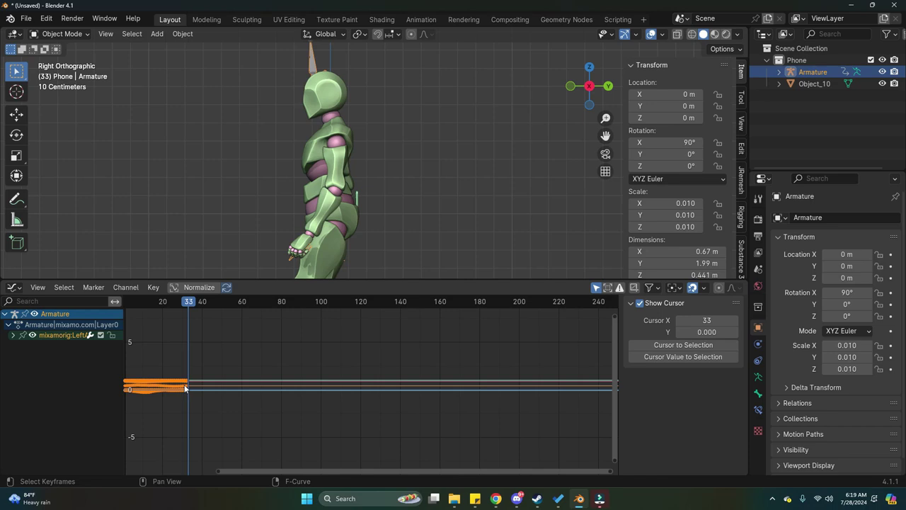
middle_click_drag(186, 389, 338, 390)
scroll(302, 391, "up", 8)
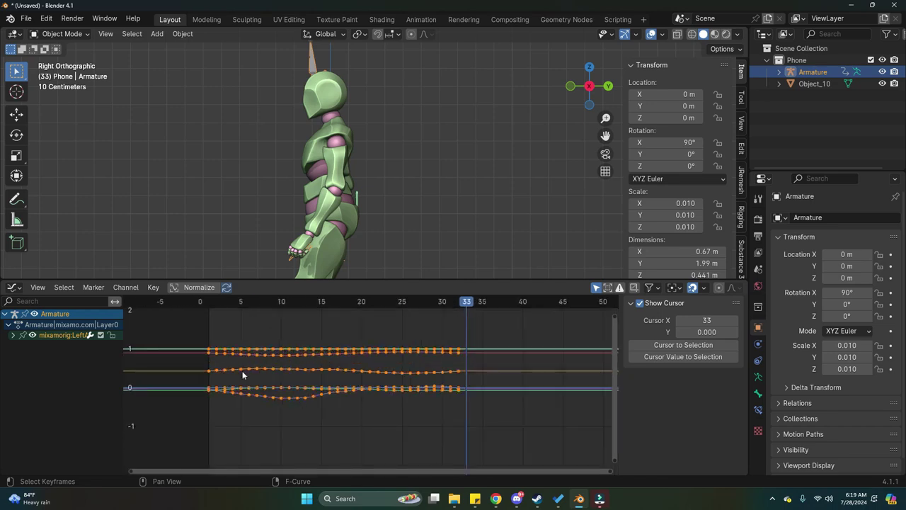
Select the X quaternion rotation keyframe at frame 13, and box-select all of the left arm bone's keyframes.
left_click(305, 369)
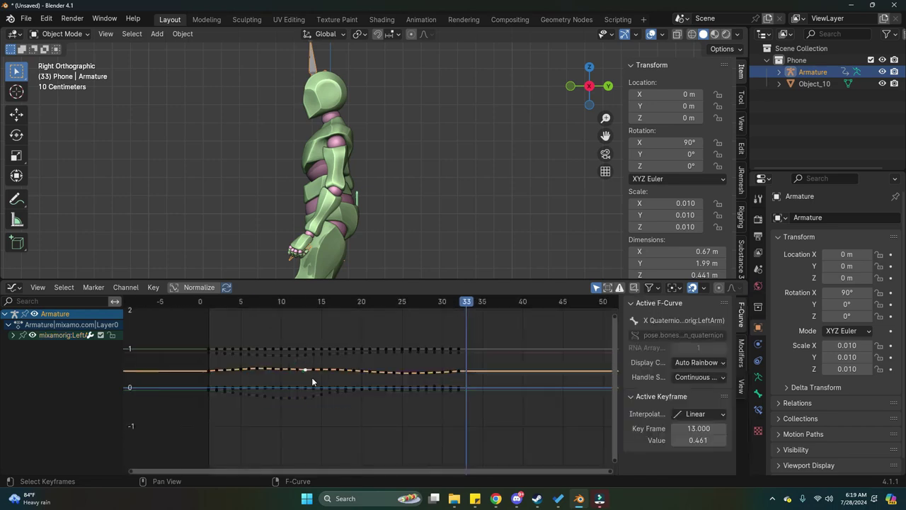
left_click(174, 331)
left_click_drag(178, 309, 529, 462)
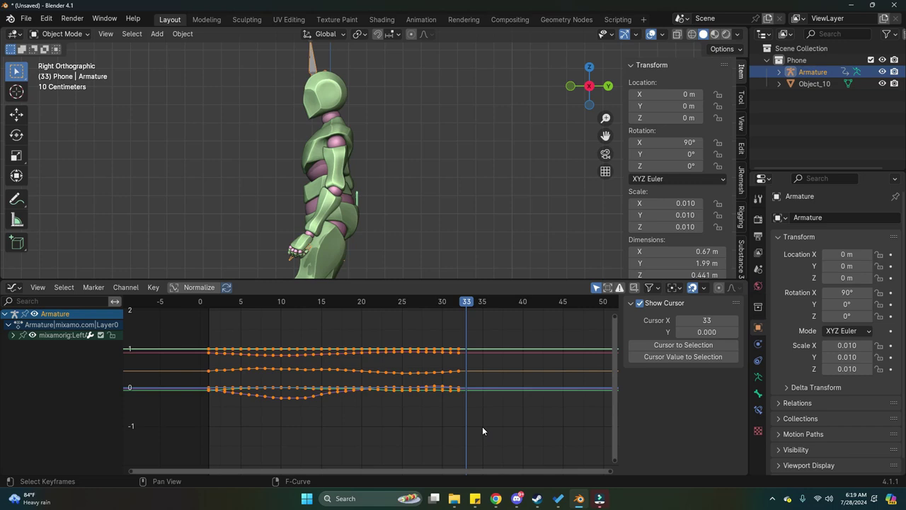
Switch the armature to Pose Mode and select all bones to show every bone's animation curves.
key("ctrl+Tab")
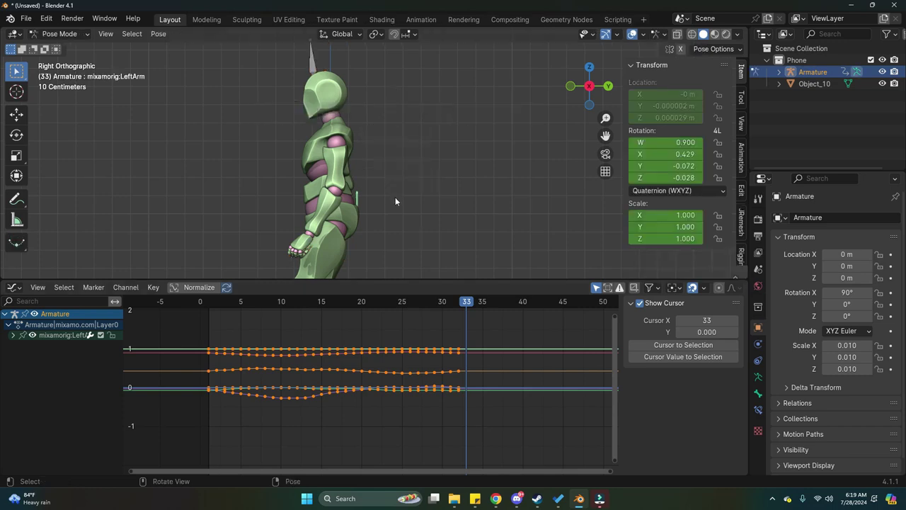
left_click(383, 197)
key("a")
scroll(340, 416, "down", 6)
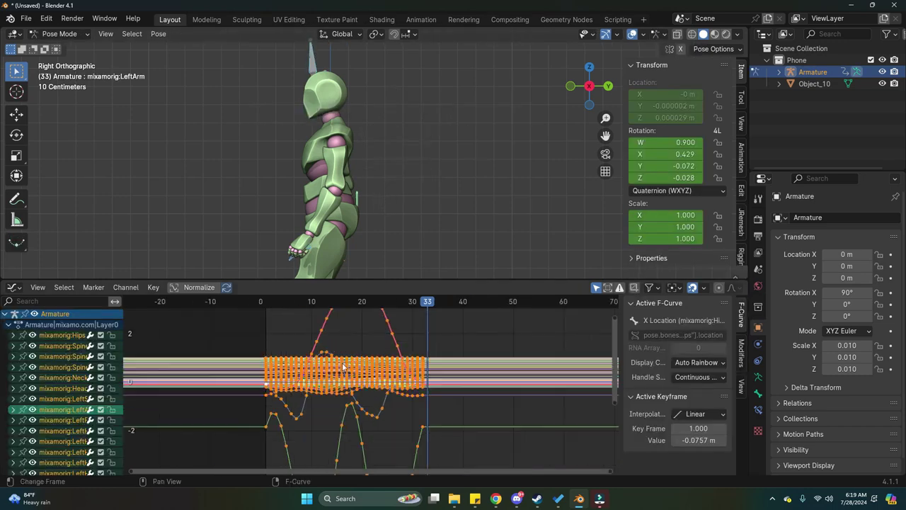
scroll(367, 375, "up", 8)
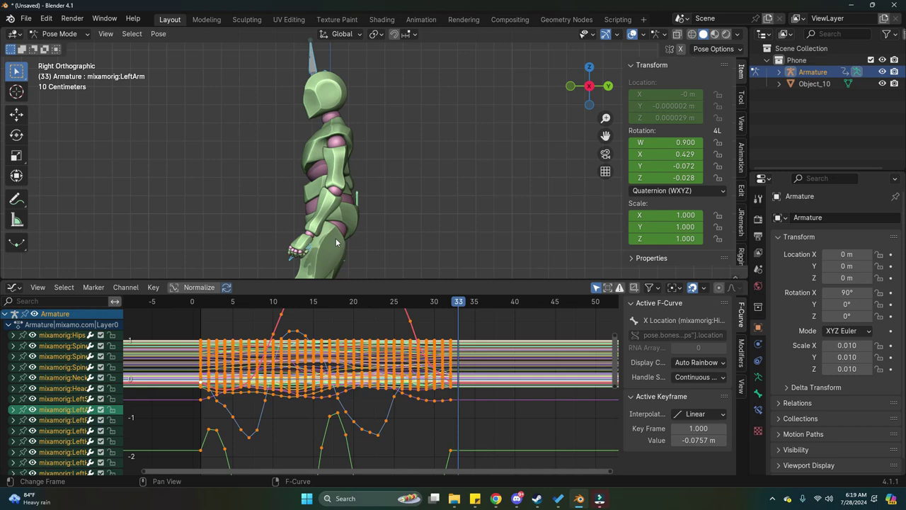
Select only the left upper arm bone using wireframe shading, return to solid shading, and expand the bone's curve channels.
key("z")
left_click(346, 163)
scroll(334, 152, "up", 2)
key("alt+a")
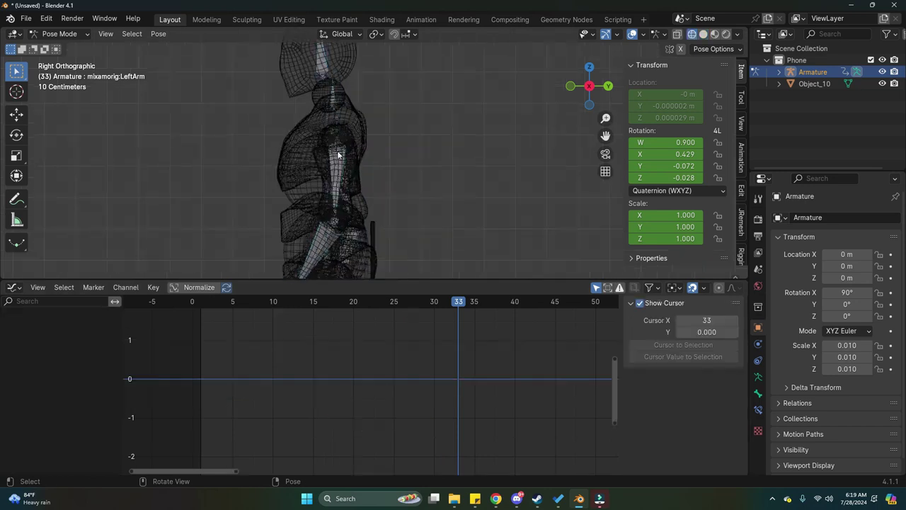
left_click(338, 155)
key("z")
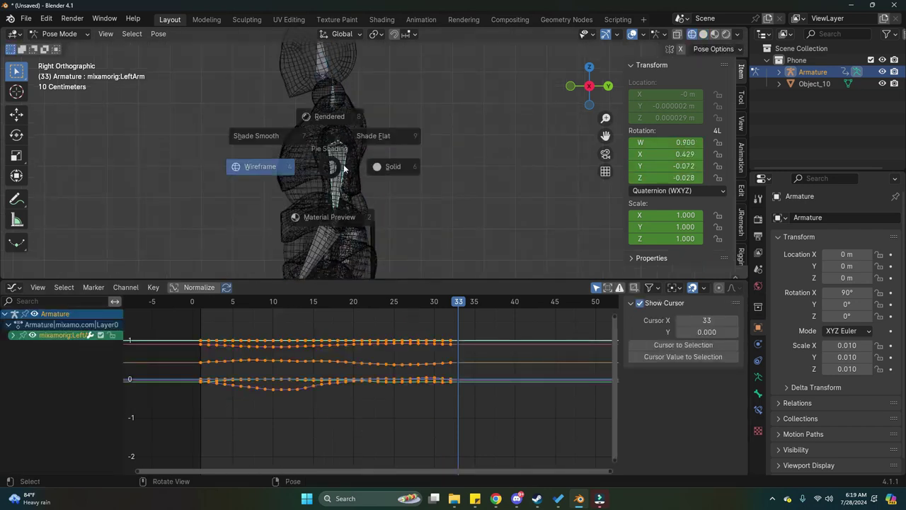
left_click(409, 165)
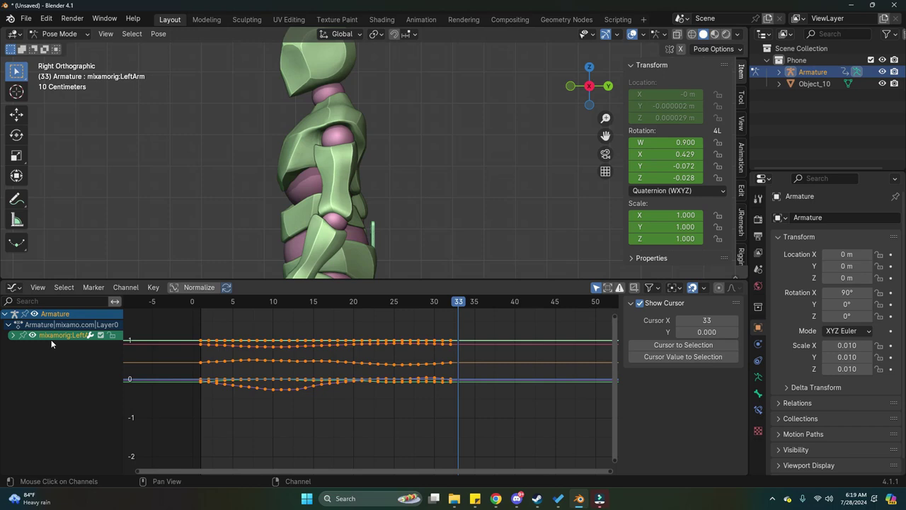
left_click(12, 336)
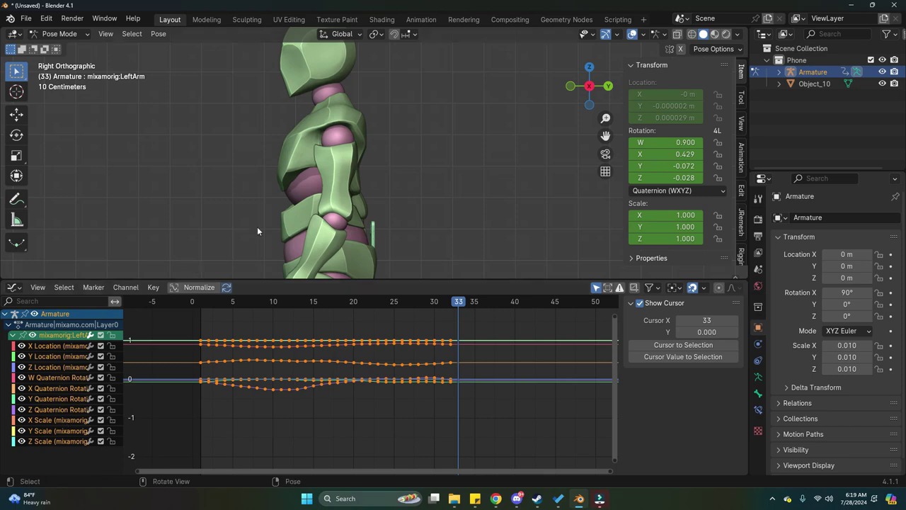
Try rotating the left upper arm bone forward in side view, in both wireframe and solid shading.
middle_click_drag(368, 213, 397, 200, "shift")
key("shift+z")
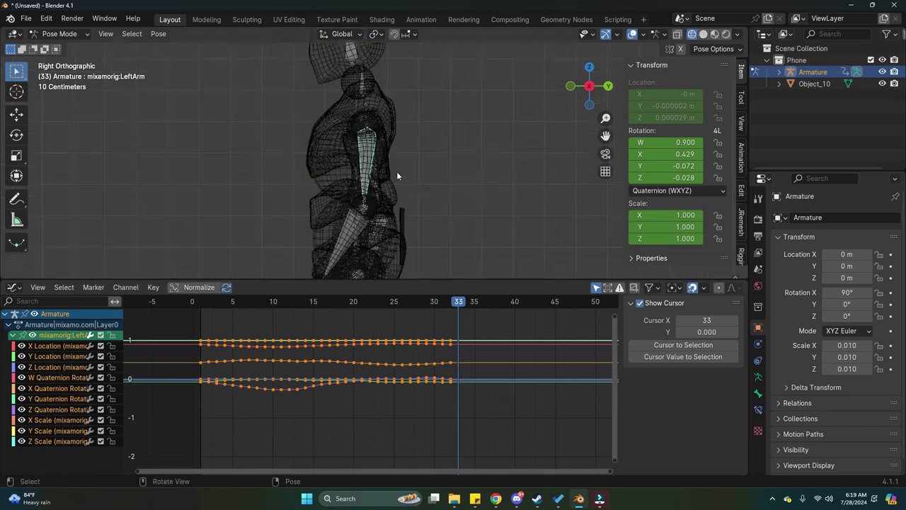
key("r")
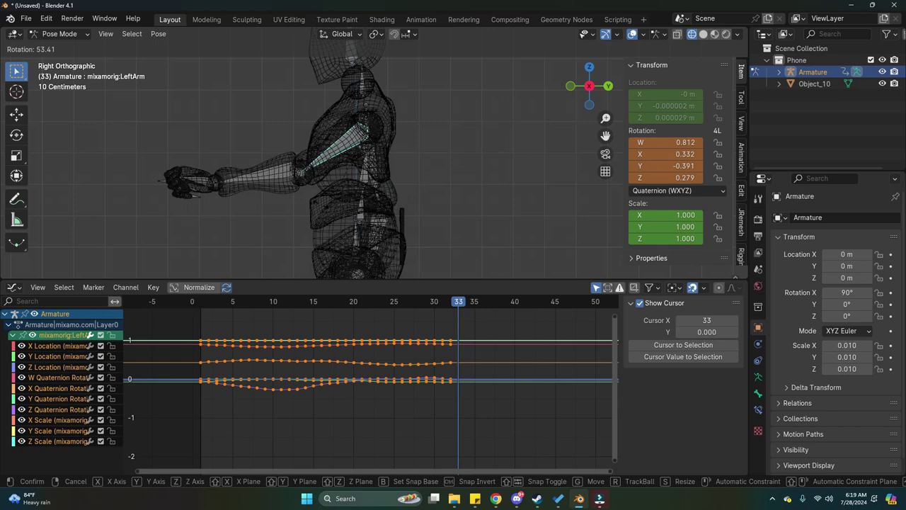
key("Escape")
key("z")
left_click(465, 205)
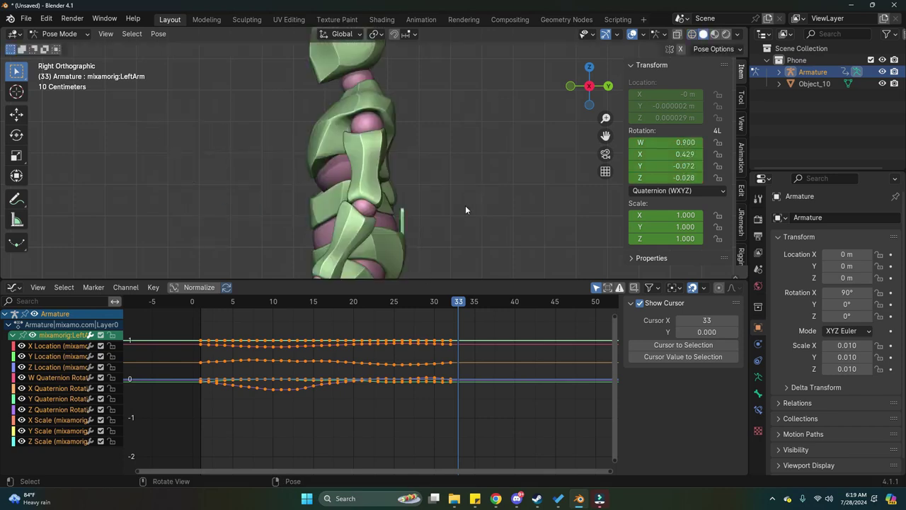
key("r")
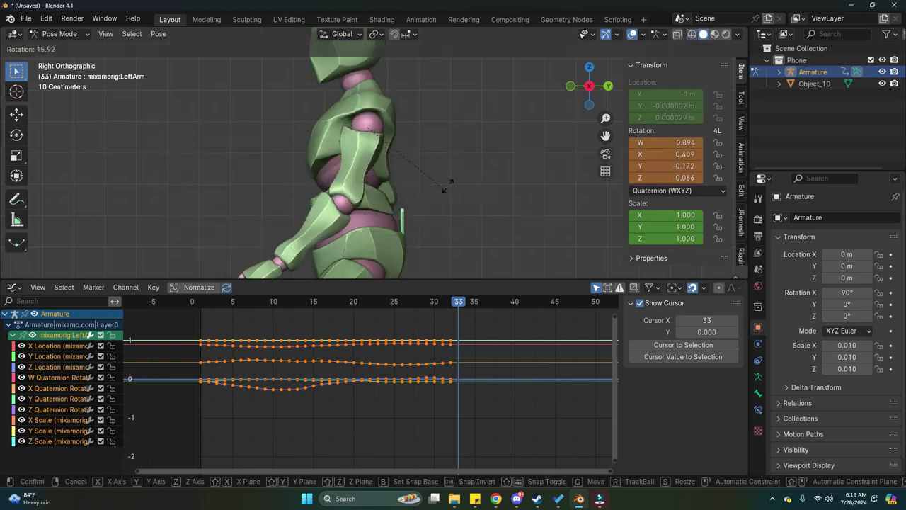
key("Escape")
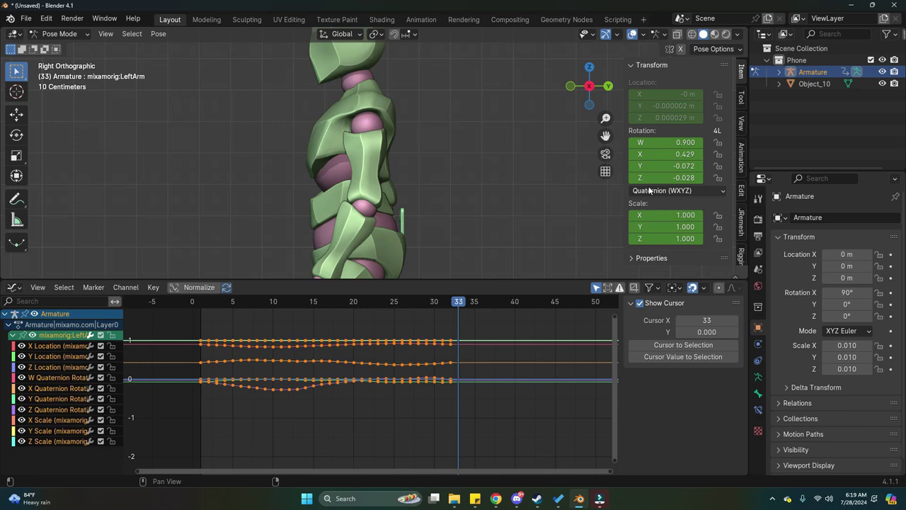
key("r")
key("Escape")
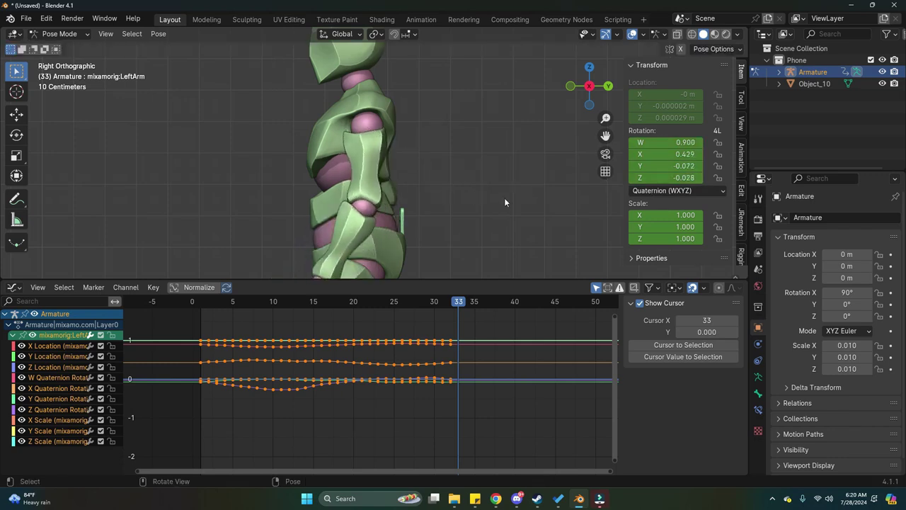
Try setting the left arm bone's W quaternion rotation to 1.100 and changing its other rotation components, and undo the changes.
left_click_drag(680, 142, 708, 142)
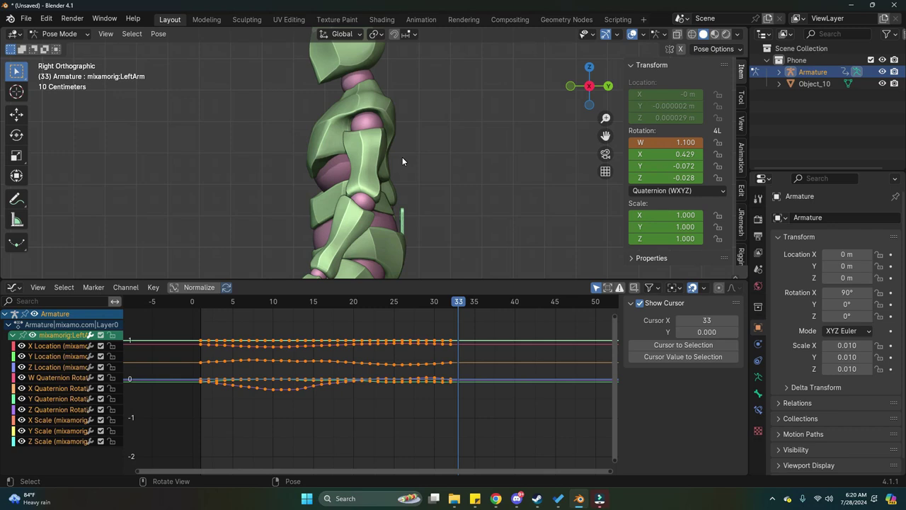
key("ctrl+z")
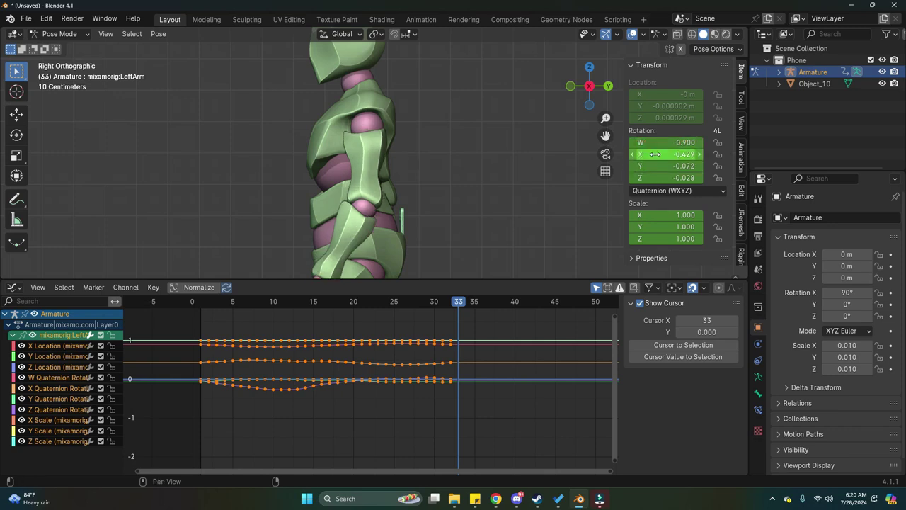
left_click_drag(654, 154, 637, 177)
key("ctrl+z")
key("ctrl+z")
key("ctrl+z")
key("n")
key("n")
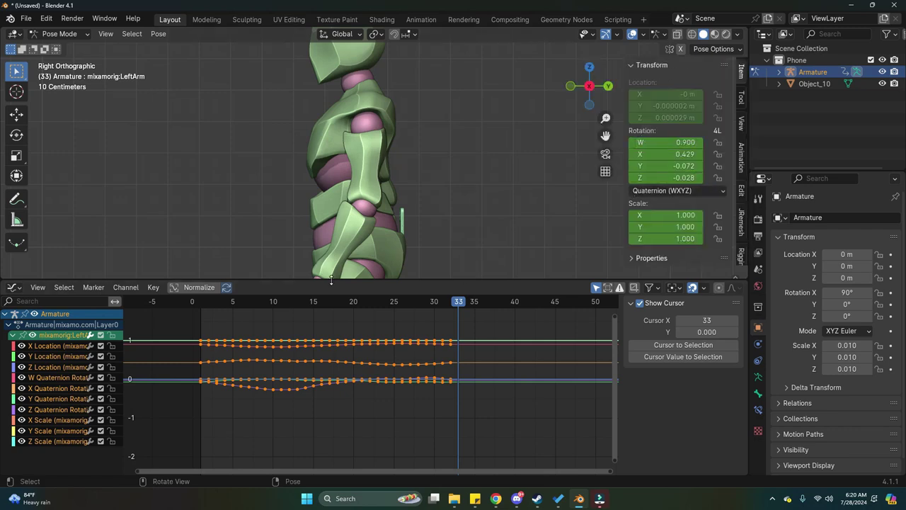
Hide all left arm curves except Z Quaternion Rotation, and scrub the timeline to frame 24.
left_click(43, 409)
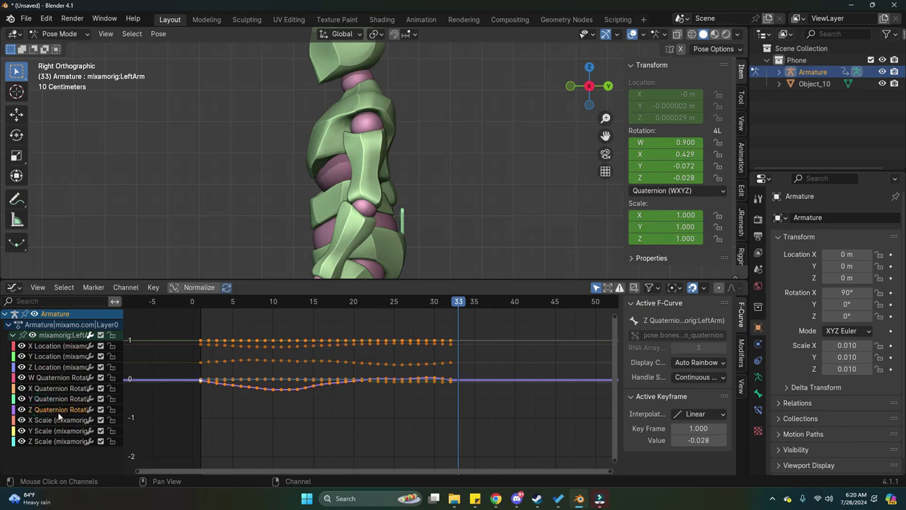
key("shift+h")
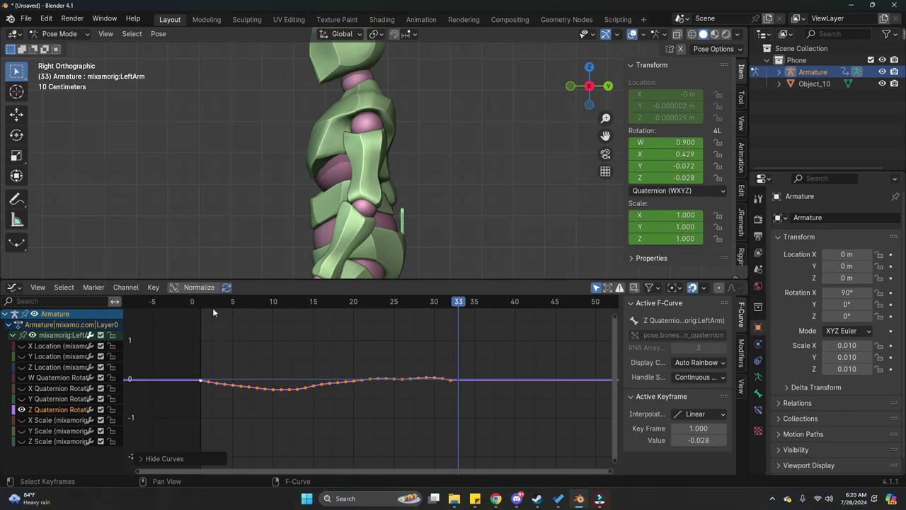
left_click_drag(206, 308, 386, 338)
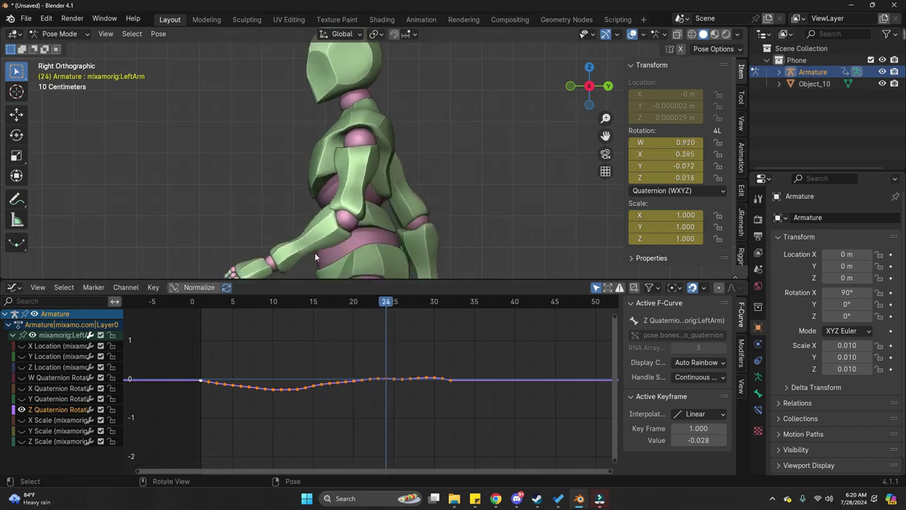
Select the Z Quaternion Rotation keyframe at frame 24 and snap the Graph Editor cursor to it.
scroll(390, 375, "up", 4)
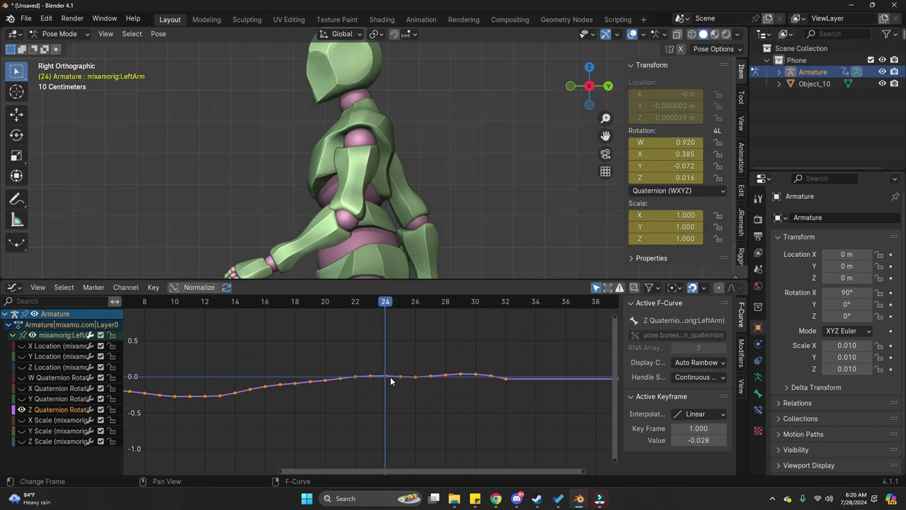
scroll(391, 372, "down", 1)
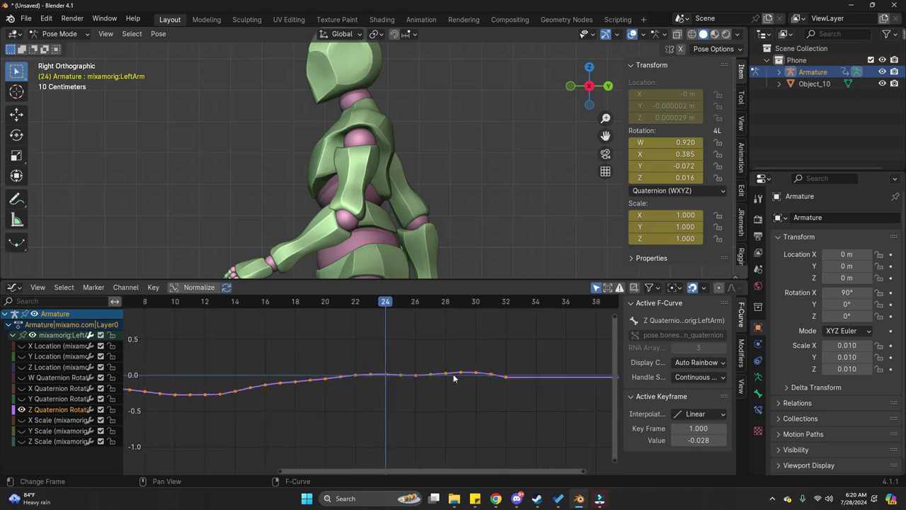
left_click(494, 409)
key("a")
left_click(386, 374)
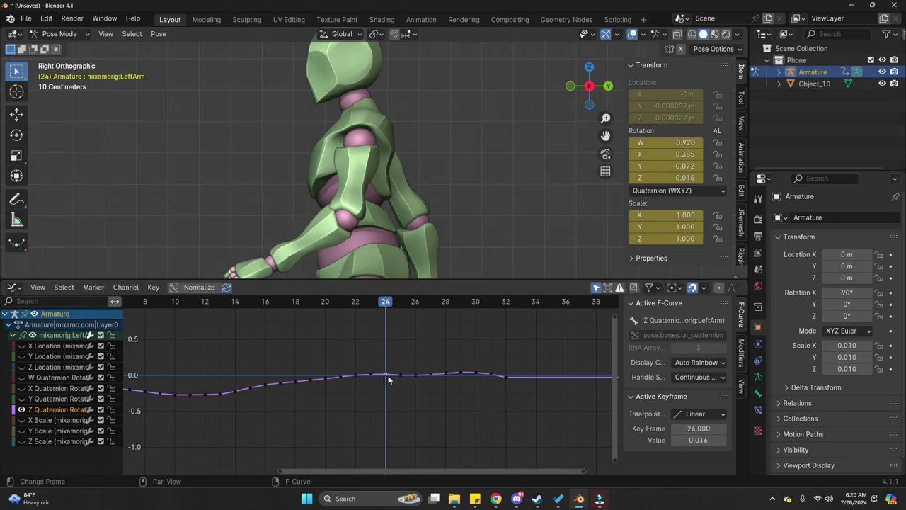
key("shift+s")
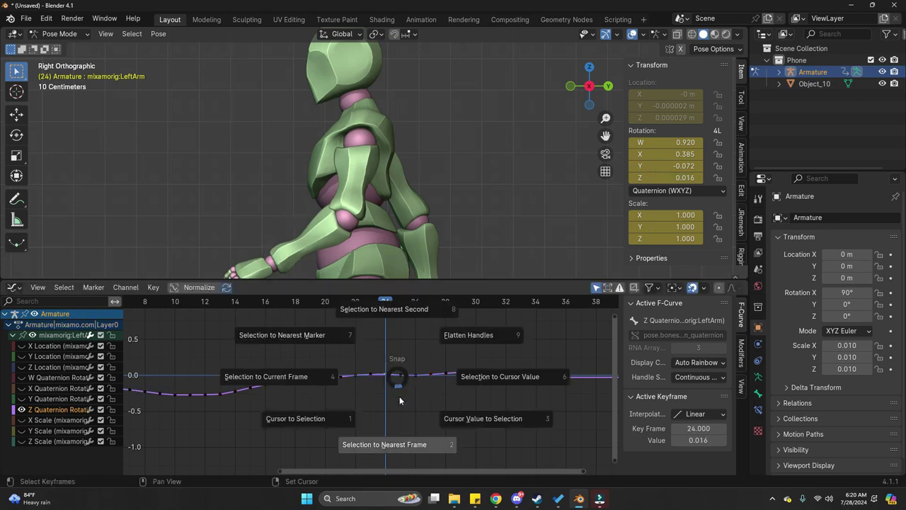
left_click(339, 419)
key("shift+s")
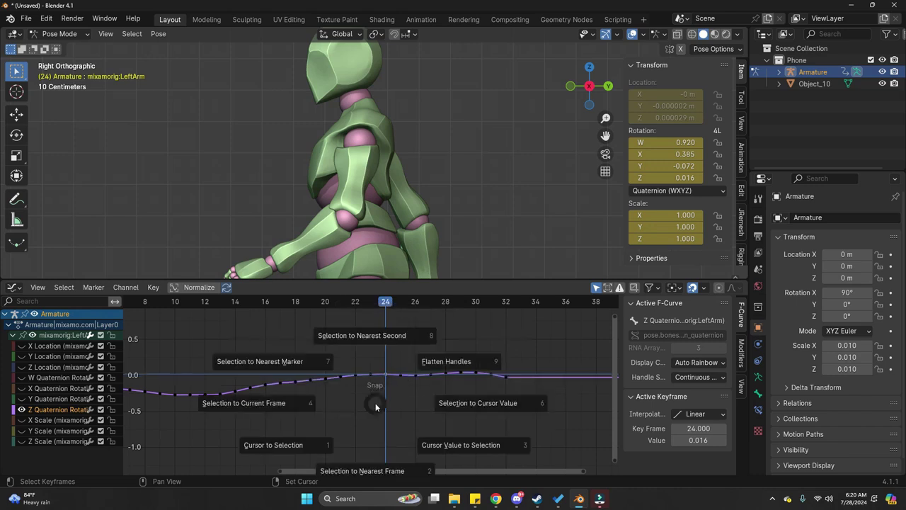
left_click(289, 445)
Box-select all keyframes of the Z Quaternion Rotation curve and set the Graph Editor pivot point to 2D Cursor.
scroll(325, 393, "down", 2)
key("b")
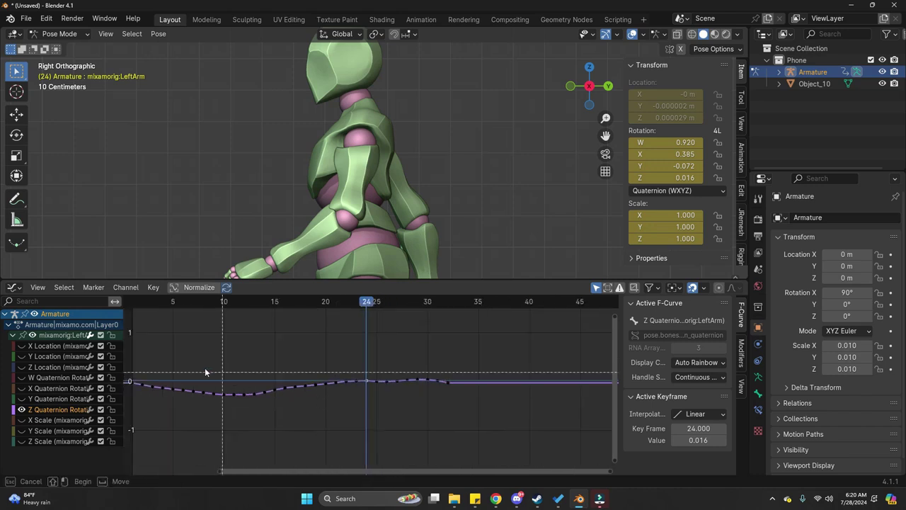
left_click_drag(130, 361, 487, 426)
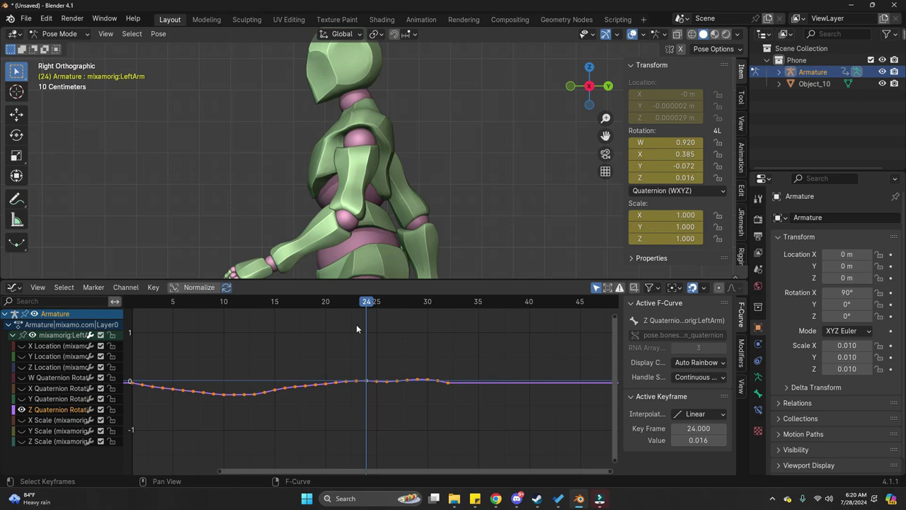
scroll(421, 400, "up", 3)
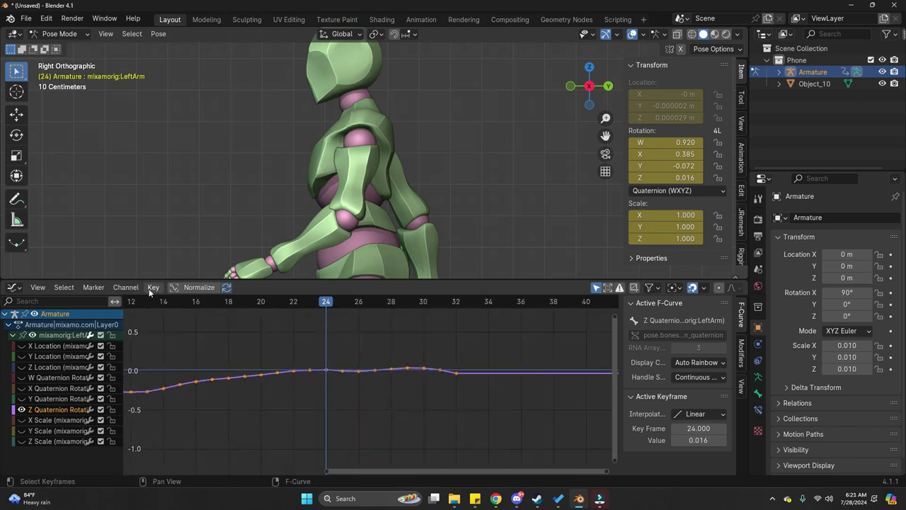
left_click(680, 288)
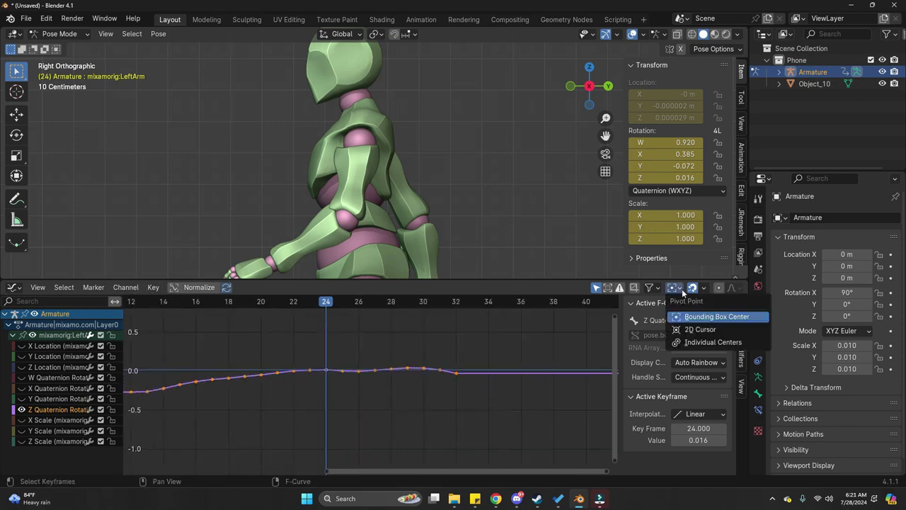
left_click(697, 329)
Scale the Z Quaternion Rotation keyframes down along Y around the cursor until the curve is nearly flat, and frame the whole curve.
scroll(496, 389, "down", 1)
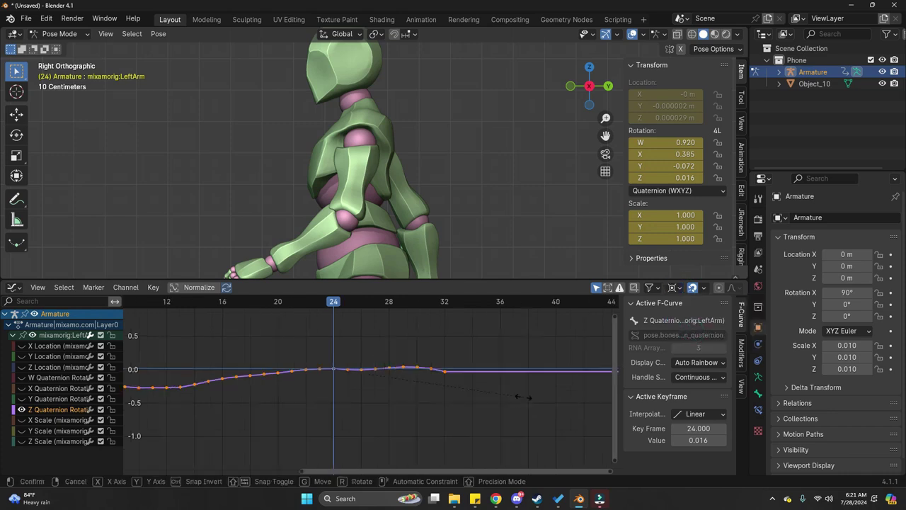
key("s")
key("y")
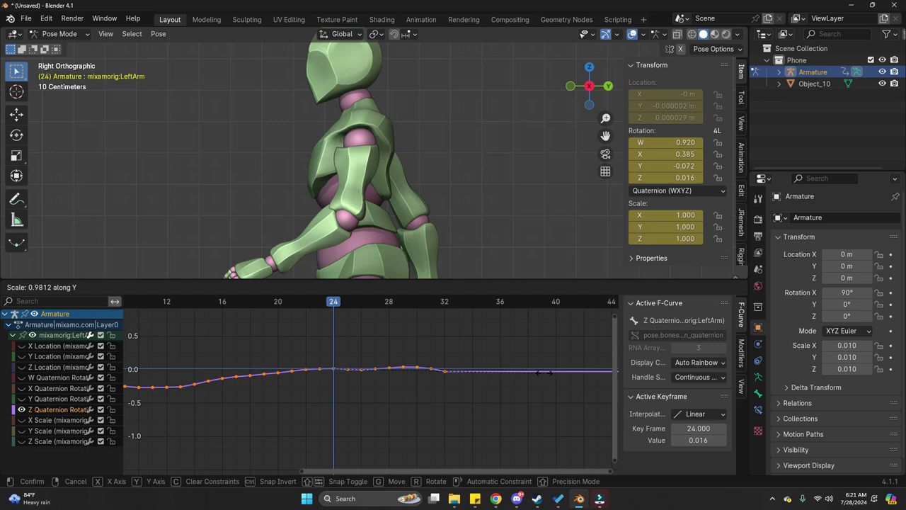
left_click(373, 376)
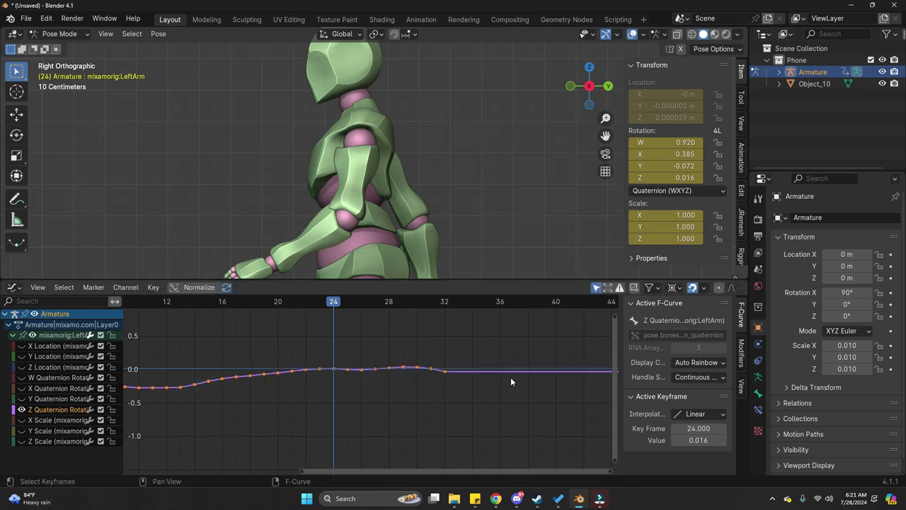
key("s")
key("y")
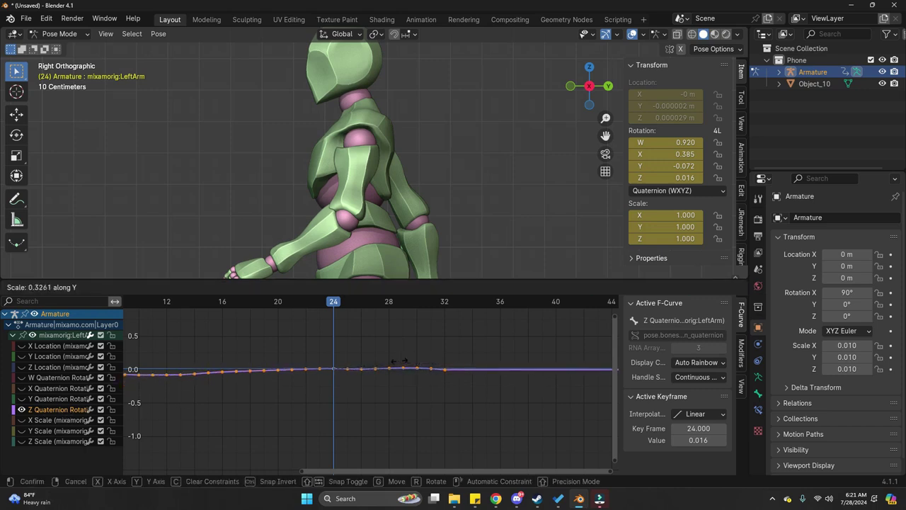
left_click(407, 344)
key("Home")
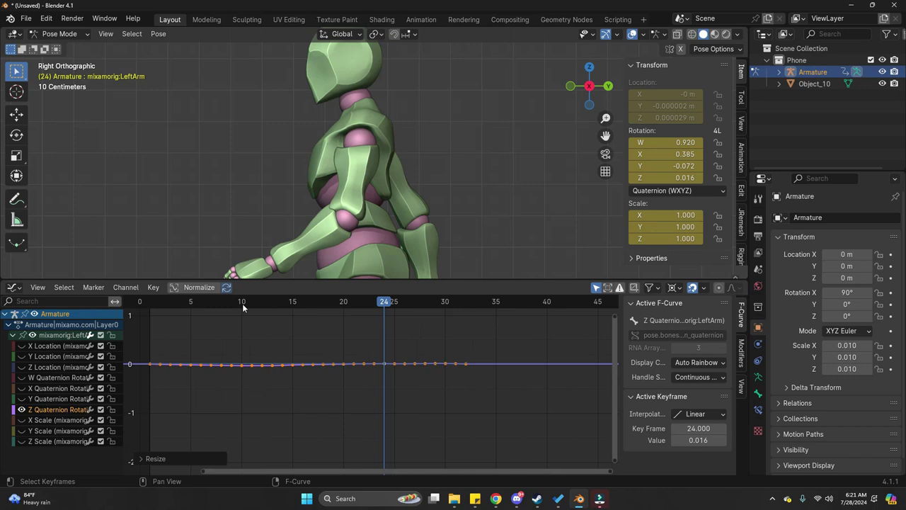
Scrub to frame 19 and move the left arm's Z Quaternion Rotation keyframes up about 0.3 along Y.
left_click_drag(194, 300, 333, 320)
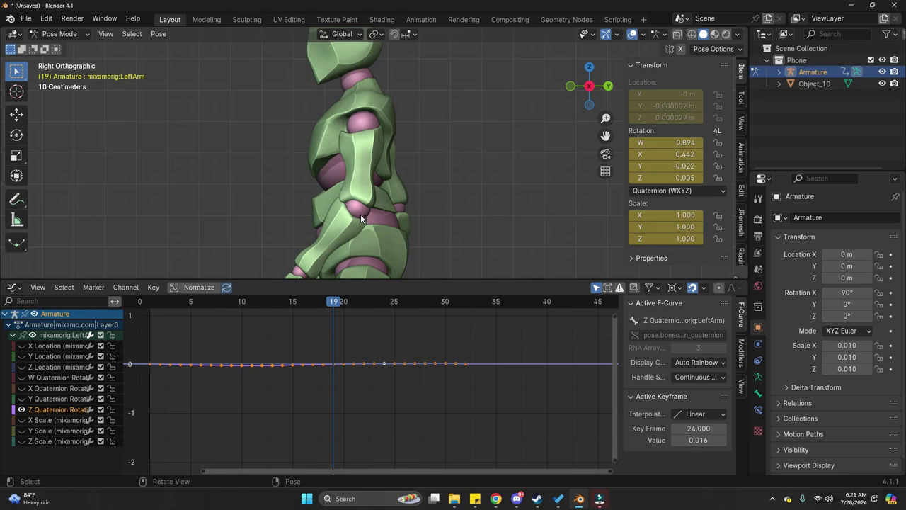
key("g")
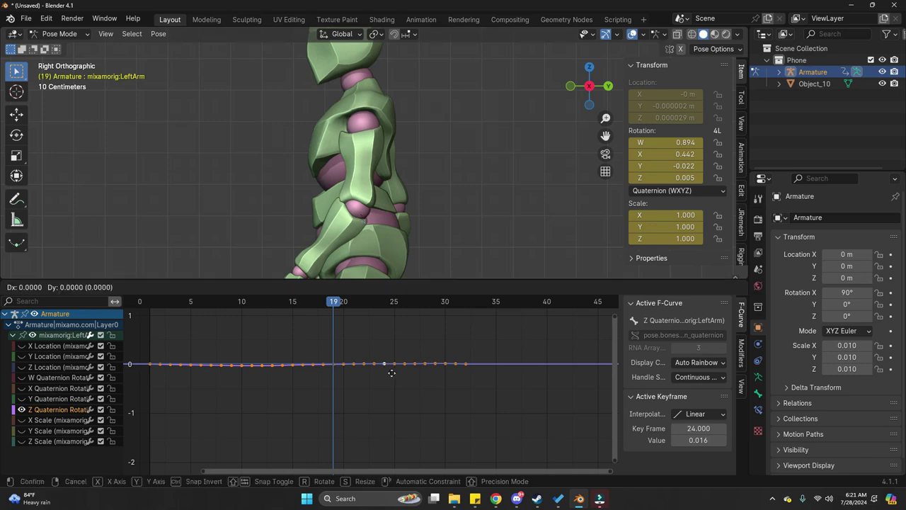
right_click(392, 373)
key("g")
key("y")
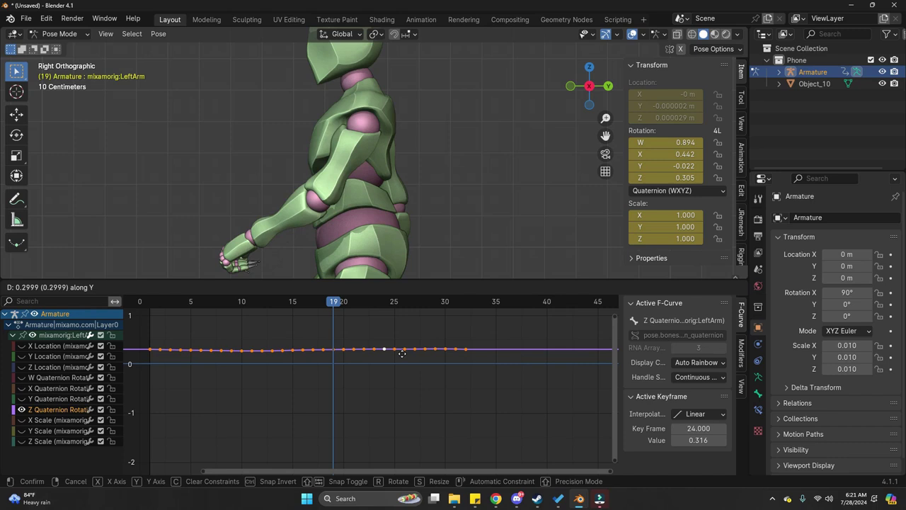
left_click(401, 353)
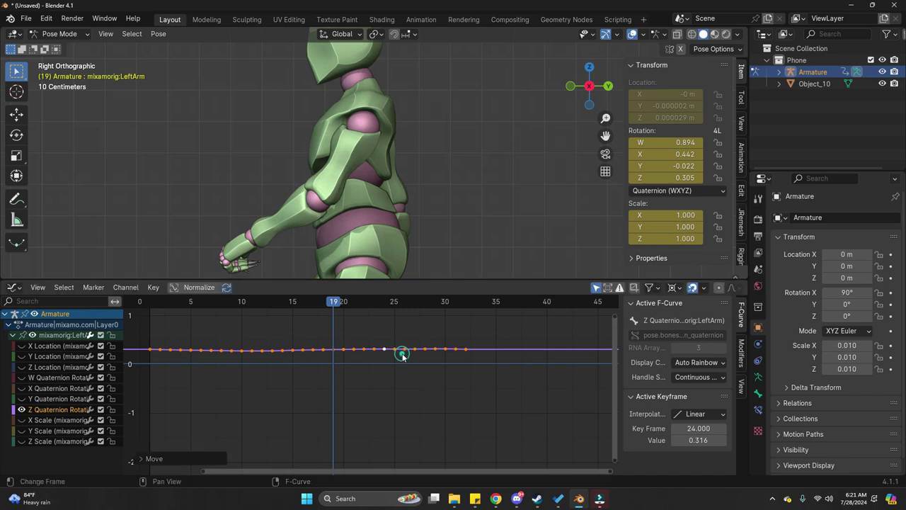
Fine-tune the left arm's Z Quaternion Rotation curve by scaling its keyframes along Y and moving them vertically.
key("s")
key("y")
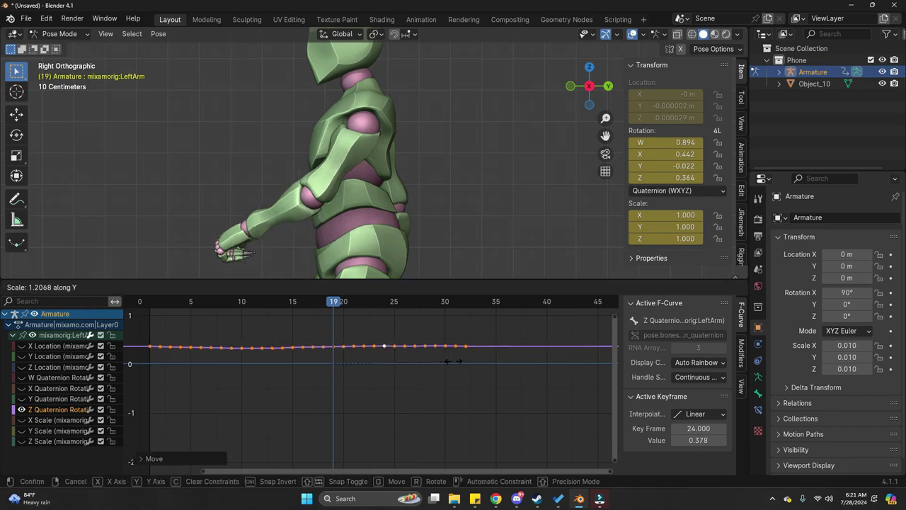
left_click(407, 354)
key("g")
key("y")
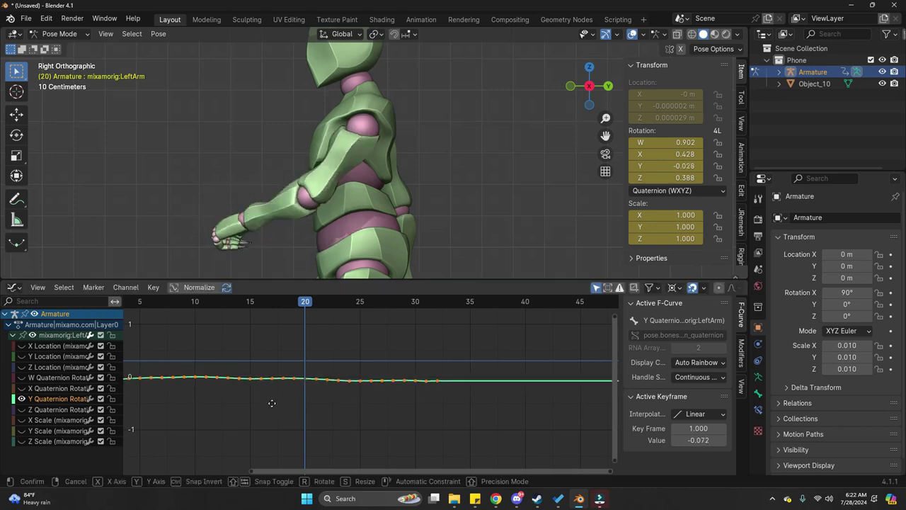
Move the left arm's Y Quaternion Rotation keyframes down about 0.09 along Y.
right_click(274, 398)
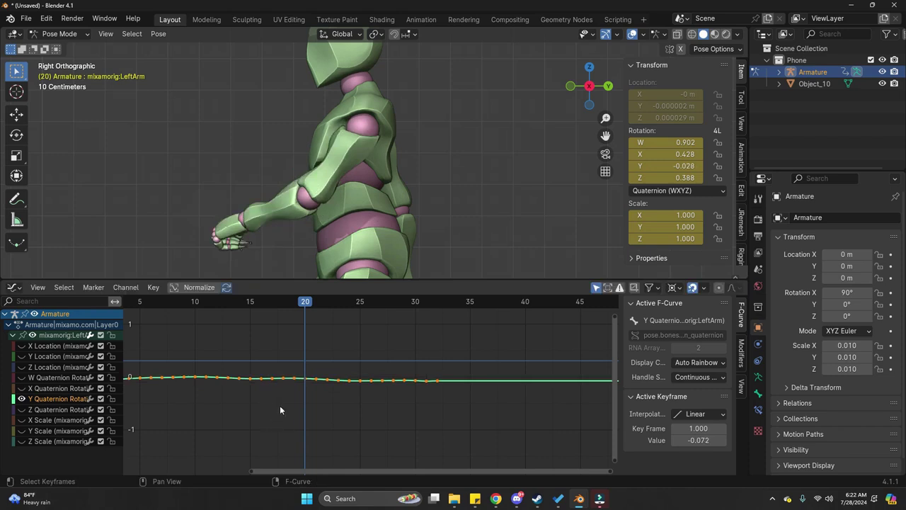
key("g")
key("y")
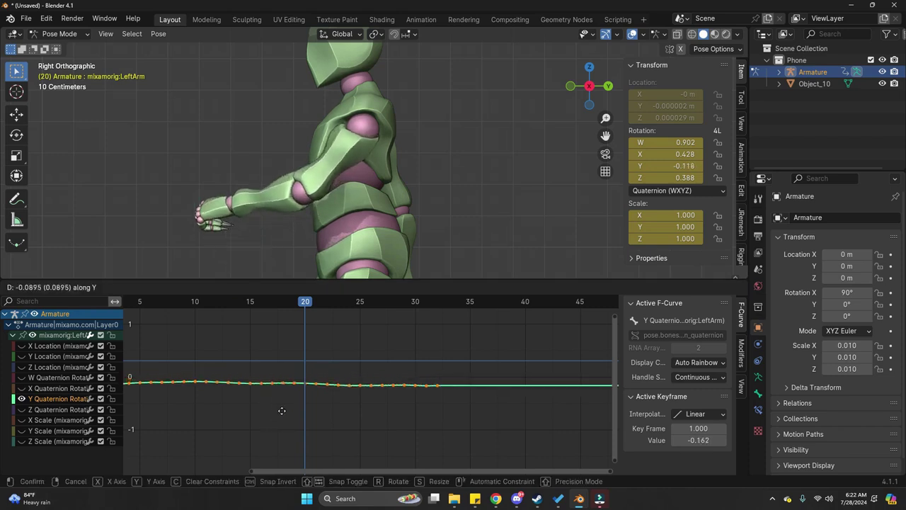
left_click(282, 410)
Select the left forearm bone, scrub to frame 22, and hide all its curves except Z Quaternion Rotation.
middle_click_drag(331, 179, 331, 203, "shift")
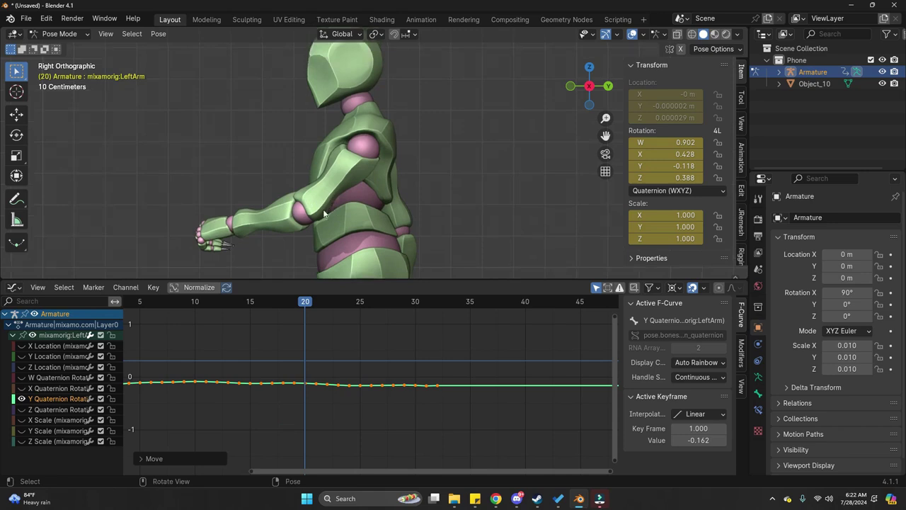
left_click(296, 220)
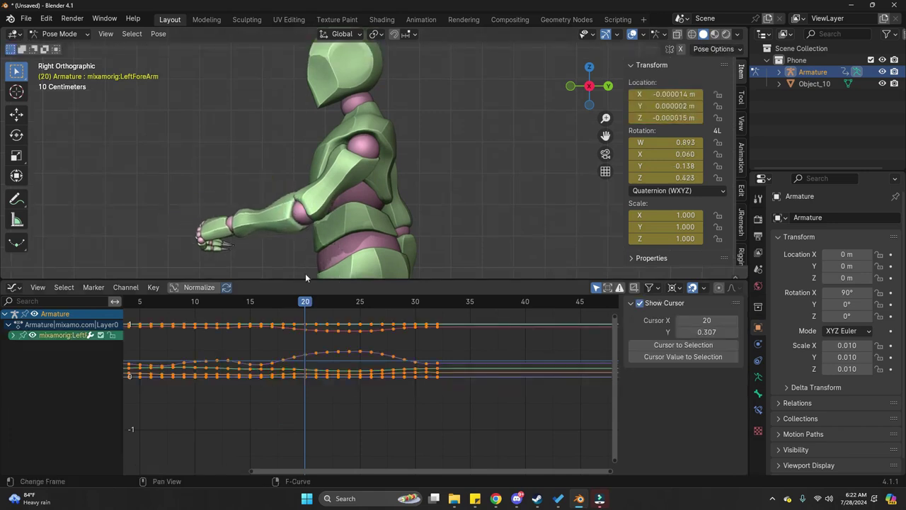
left_click_drag(299, 306, 328, 306)
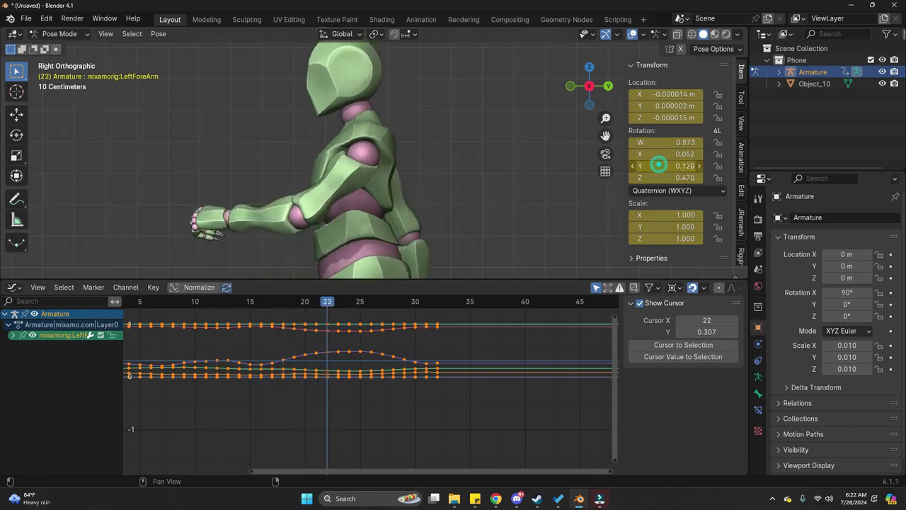
left_click_drag(658, 164, 647, 179)
key("ctrl+z")
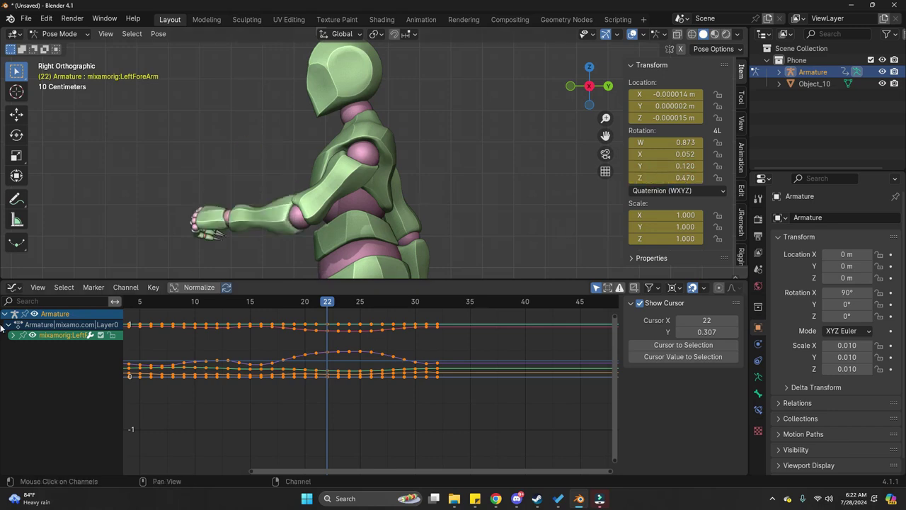
left_click(13, 335)
left_click(51, 411)
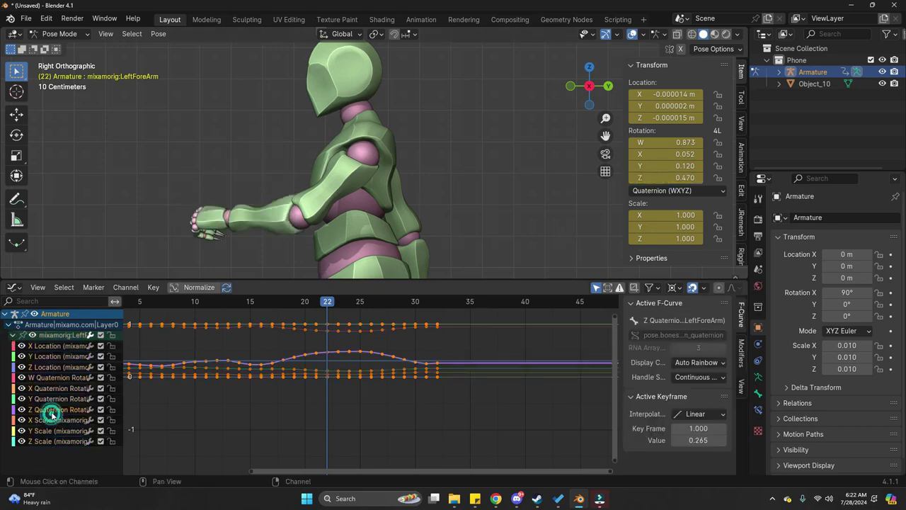
key("shift+h")
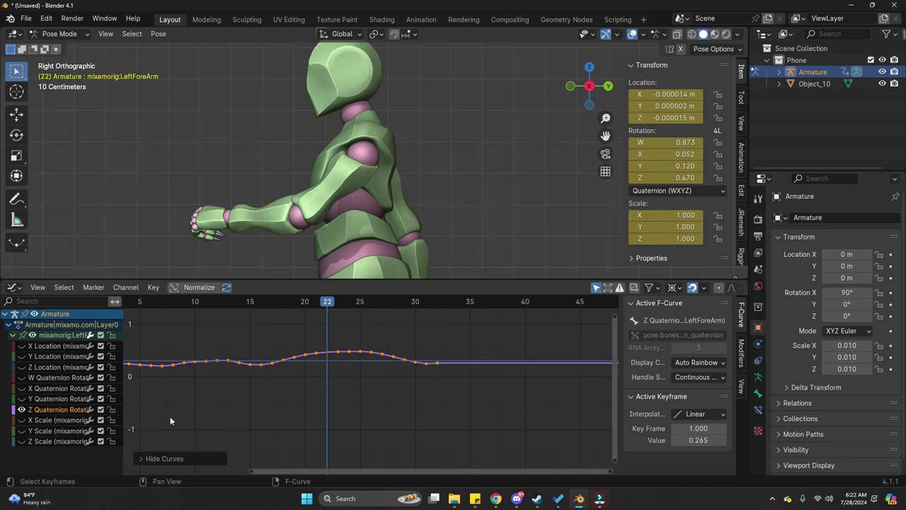
Flatten the forearm's Z Quaternion Rotation curve along Y and raise it until the frame 1 keyframe is about 0.53.
scroll(396, 385, "up", 1)
key("s")
key("y")
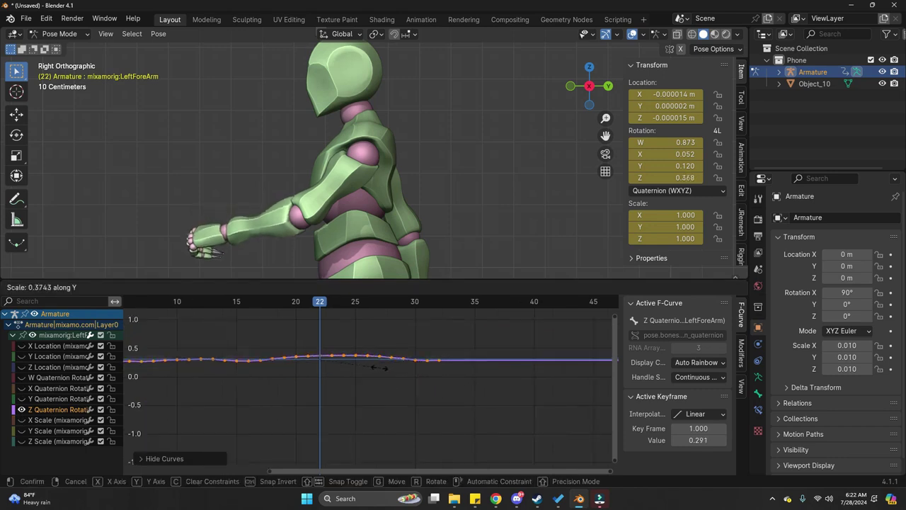
left_click(351, 366)
key("g")
key("y")
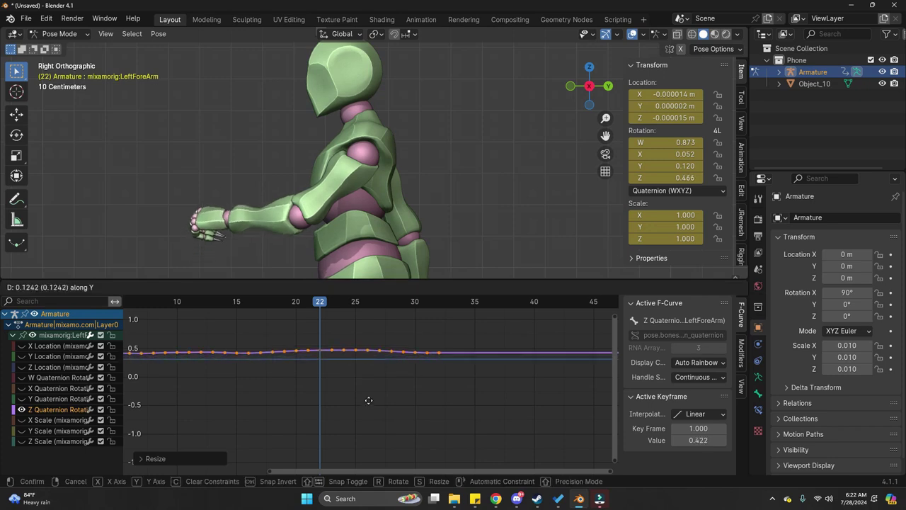
left_click(366, 394)
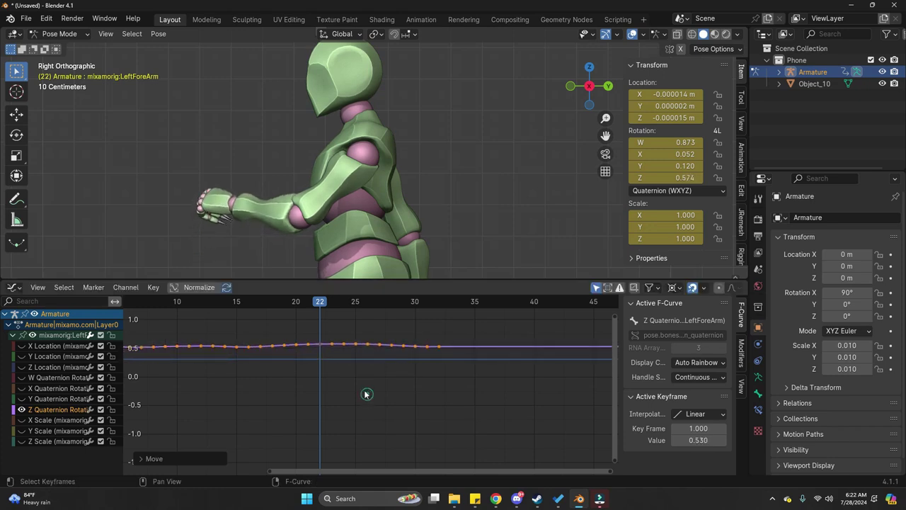
Switch to Object Mode and scrub the walk from frame 0 to frame 29 to examine the raised left arm.
middle_click_drag(354, 248, 424, 259)
scroll(311, 232, "down", 3)
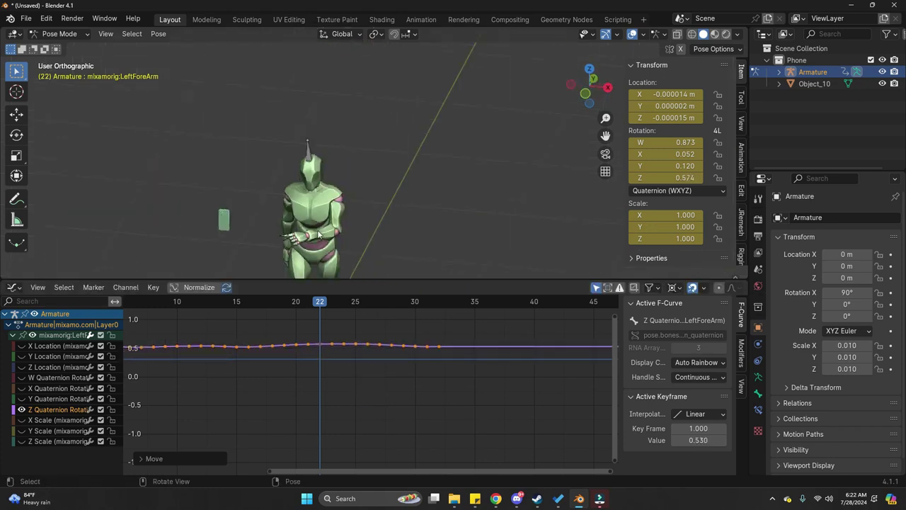
key("ctrl+Tab")
left_click(182, 208)
left_click(179, 303)
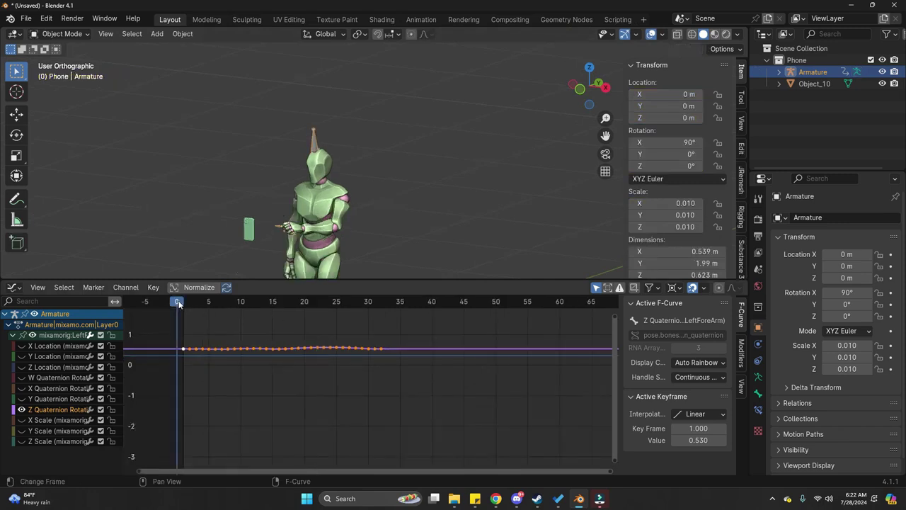
left_click_drag(179, 303, 244, 316)
left_click_drag(330, 314, 362, 314)
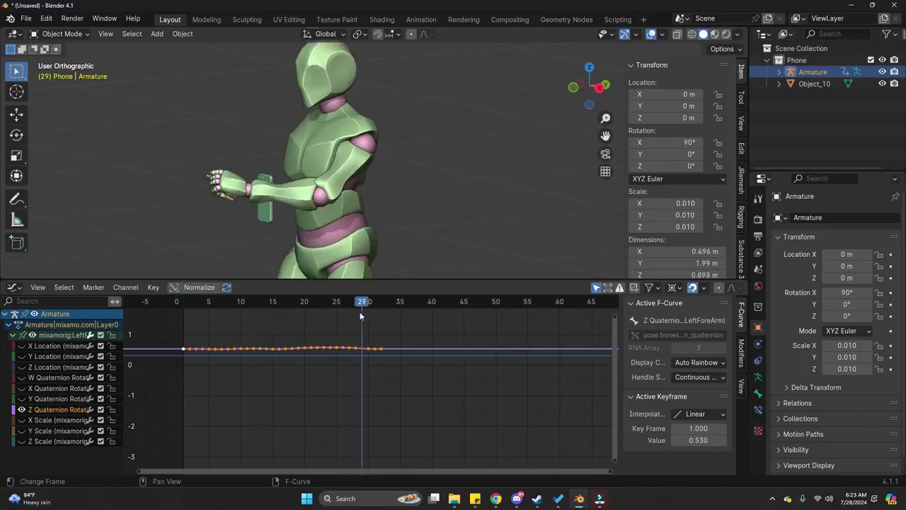
middle_click_drag(304, 237, 310, 256)
scroll(325, 215, "up", 2)
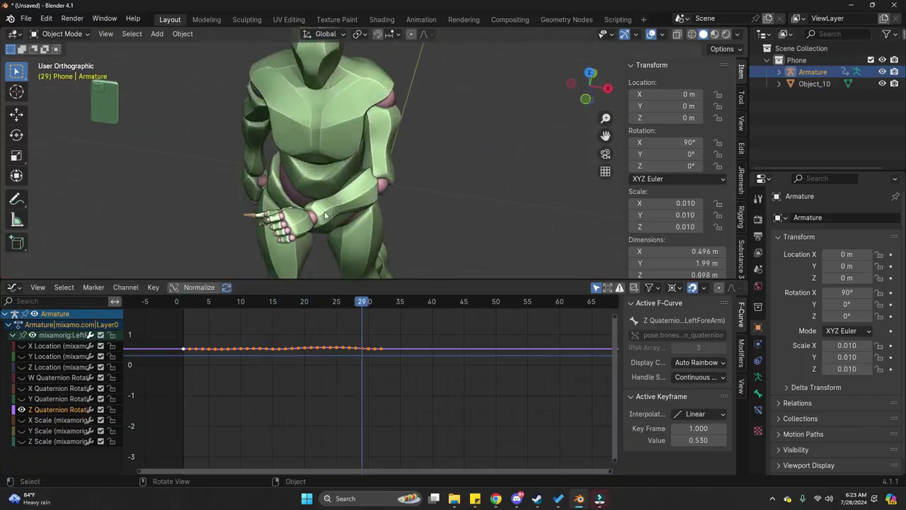
Return to Pose Mode and select the left forearm bone in wireframe display, switching back to solid shading.
key("ctrl+Tab")
key("z")
left_click(319, 240)
left_click(338, 209)
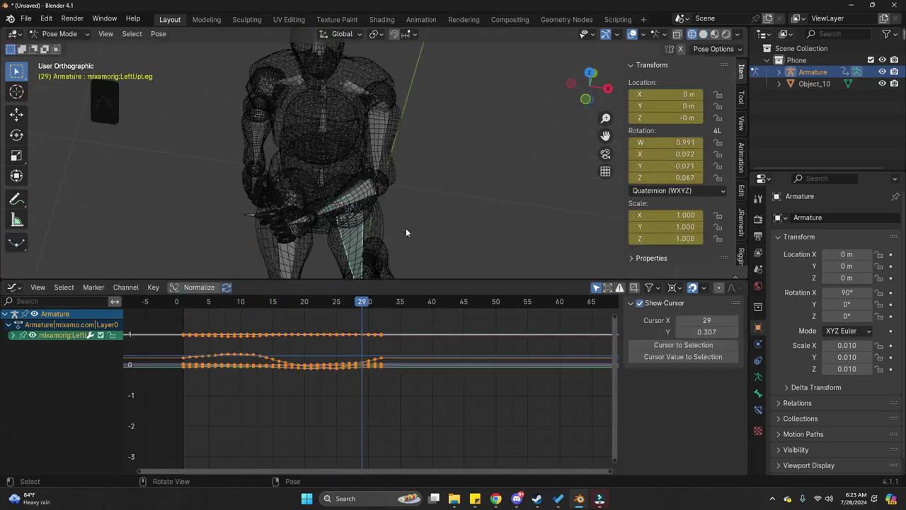
left_click(368, 200)
key("shift+z")
key("r")
key("z")
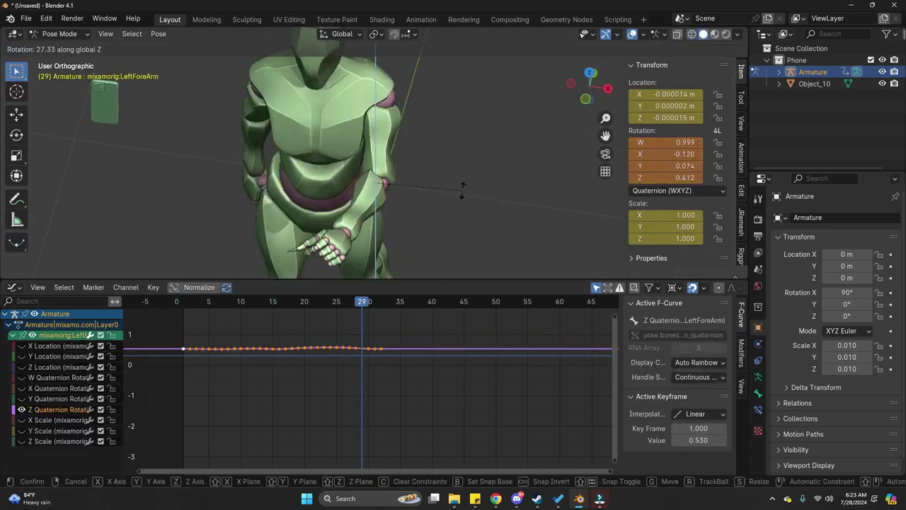
right_click(460, 191)
Show only the forearm's Y Quaternion Rotation curve and try moving its keyframes up along Y.
left_click(21, 409)
left_click(21, 399)
left_click(54, 399)
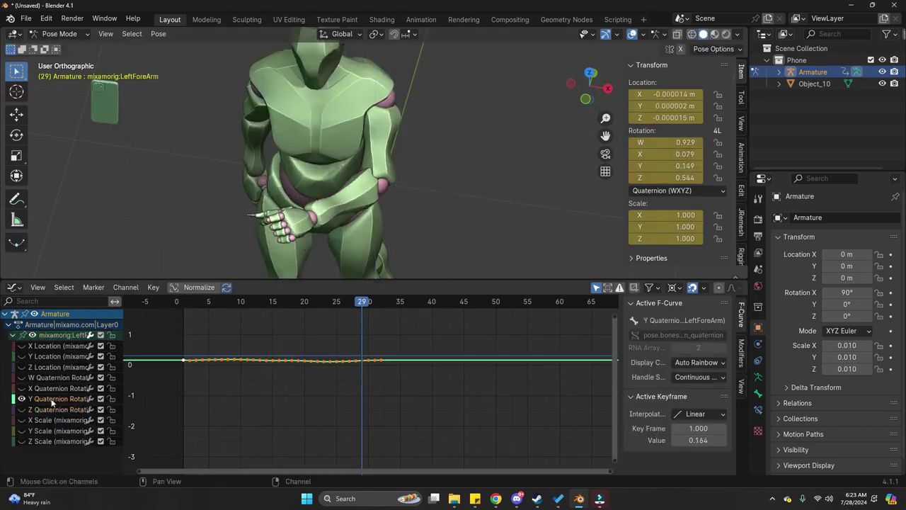
key("g")
key("y")
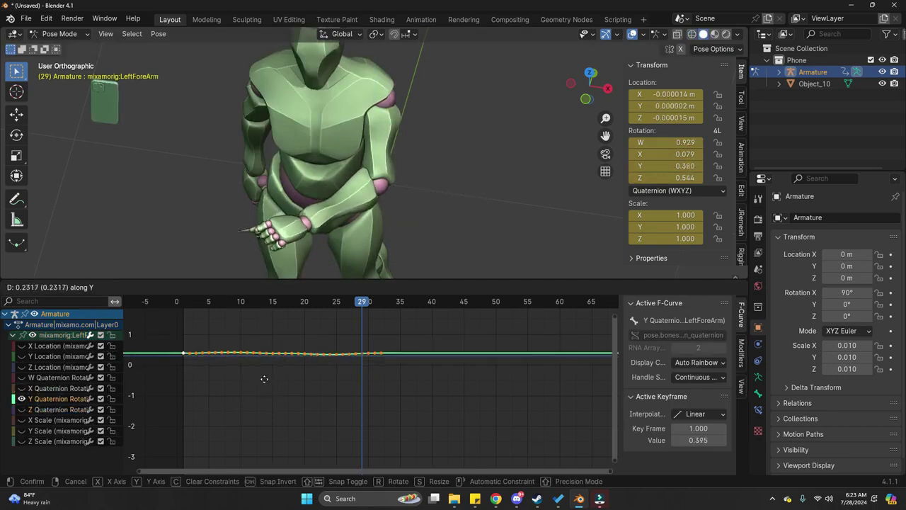
right_click(264, 378)
Show only the forearm's X Quaternion Rotation curve, select all its keyframes, and try moving them along Y.
left_click(21, 399)
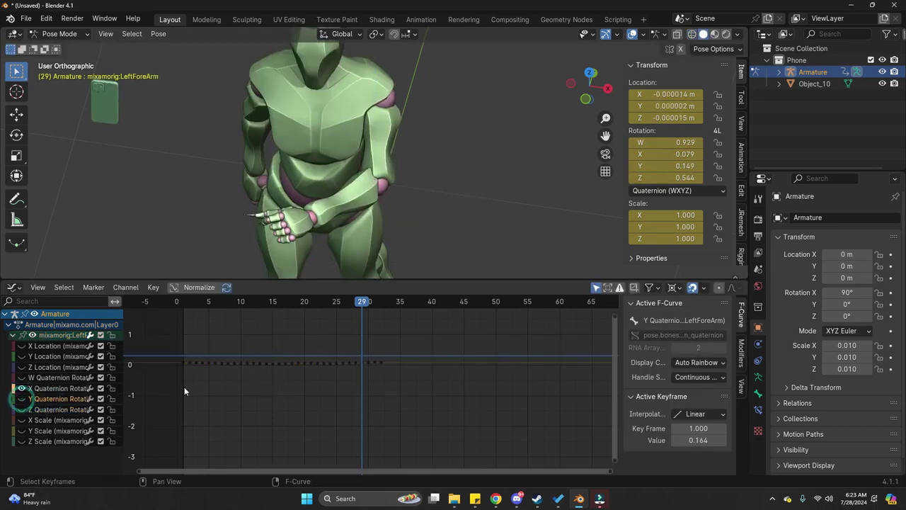
key("a")
key("g")
key("y")
key("Escape")
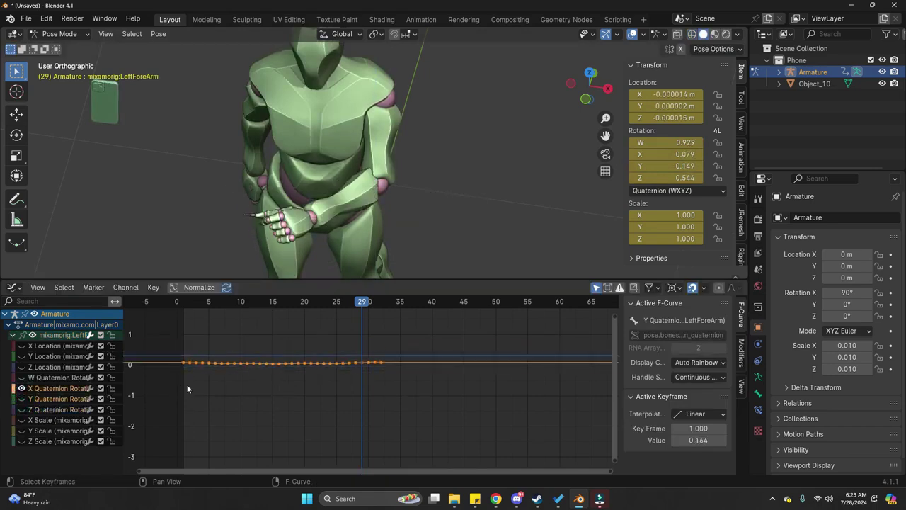
Show only the forearm's W Quaternion Rotation curve and move its keyframes up about 0.59 along Y.
left_click(21, 388)
left_click(21, 377)
key("g")
key("y")
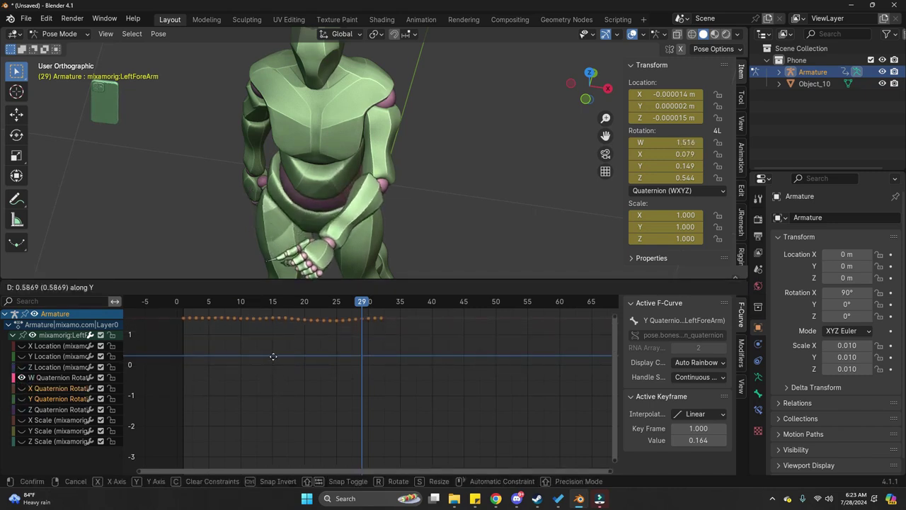
left_click(273, 356)
Examine the left arm's motion in Object Mode from the front, scrubbing from the start to frame 24.
scroll(357, 234, "down", 3)
middle_click_drag(357, 234, 344, 196)
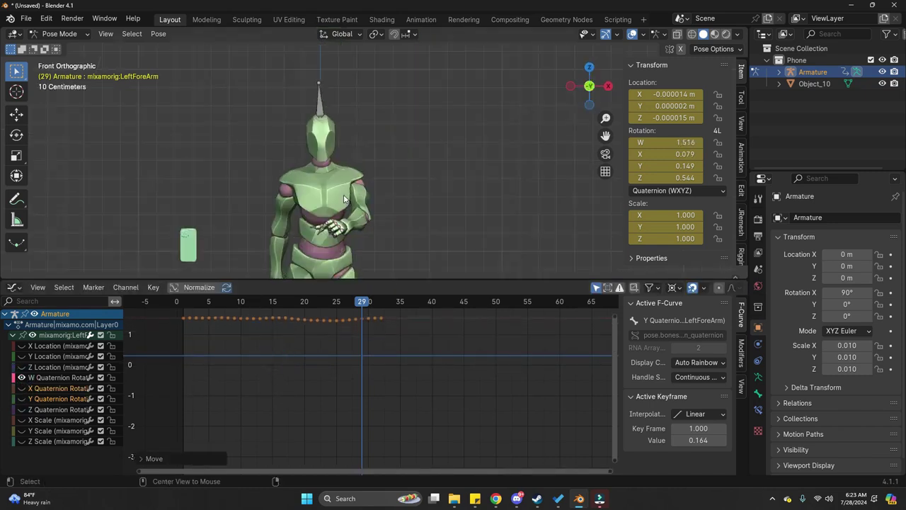
scroll(354, 234, "up", 5)
key("ctrl+Tab")
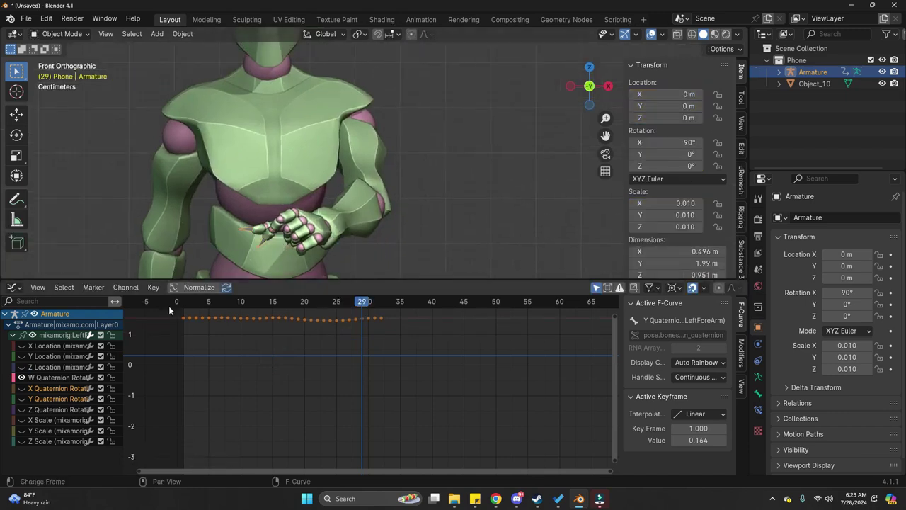
left_click_drag(188, 305, 330, 311)
scroll(304, 213, "down", 3)
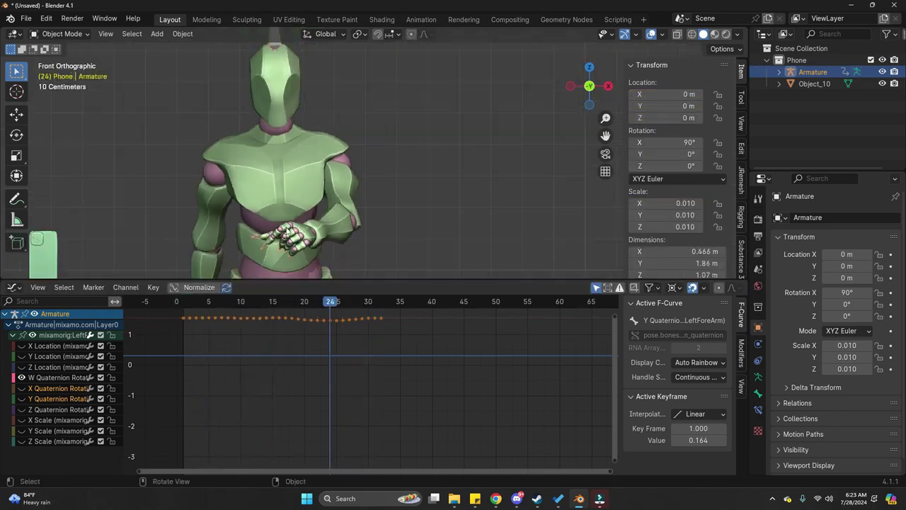
mouse_move(283, 226)
middle_mouse_down()
mouse_move(305, 225)
mouse_move(256, 229)
mouse_move(271, 218)
middle_mouse_up()
scroll(262, 228, "up", 2)
In Pose Mode with wireframe display, circle-select the left hand's finger bones and delete all their keyframes.
key("shift+z")
scroll(264, 228, "up", 3)
key("ctrl+Tab")
left_click(301, 224)
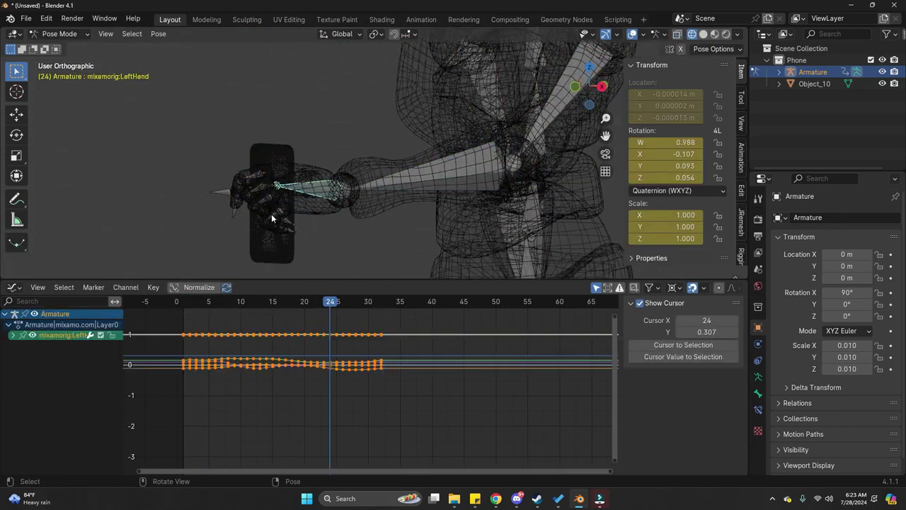
key("alt+a")
key("c")
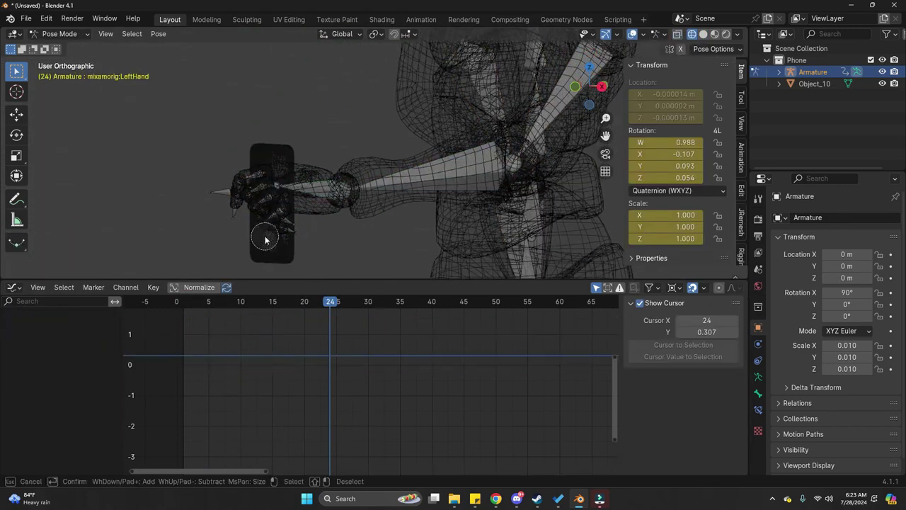
left_click(264, 235)
left_click_drag(265, 235, 239, 185)
key("Escape")
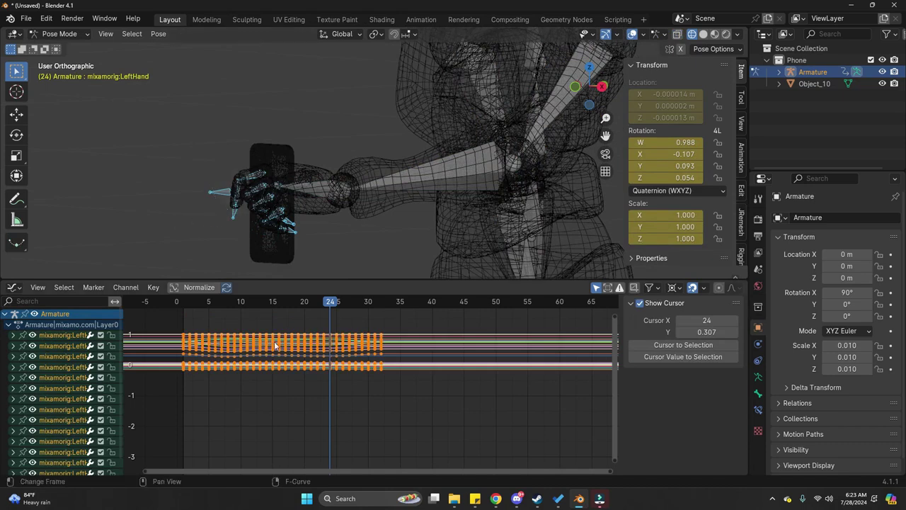
key("x")
left_click(275, 346)
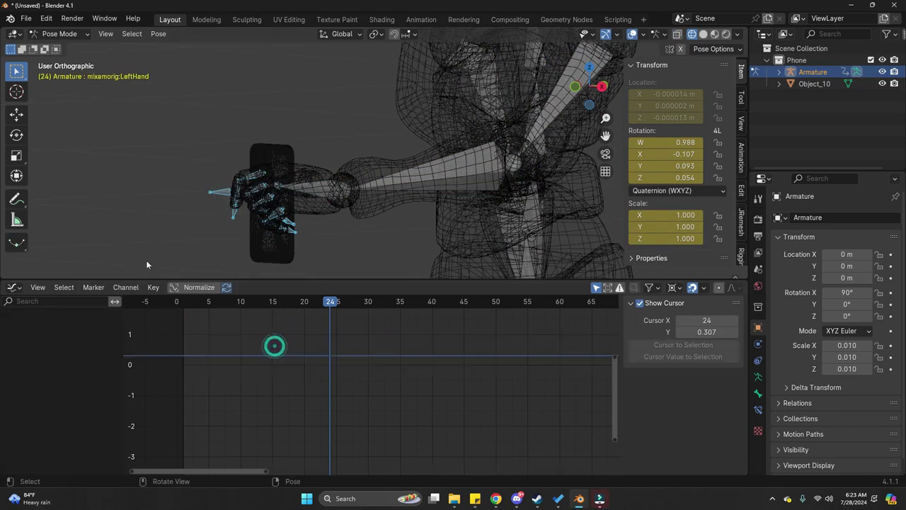
Return to solid shading and clear the pose transforms of the selected left-hand finger bones.
key("shift+z")
key("q")
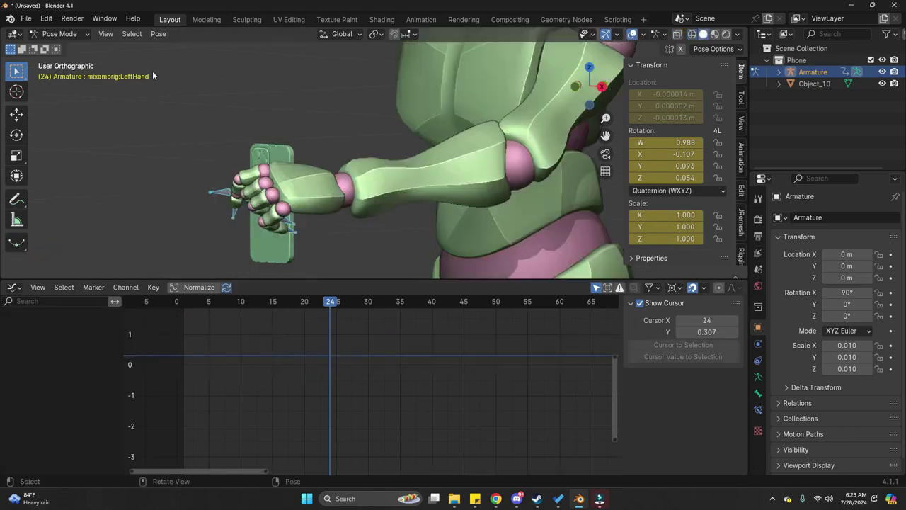
left_click(158, 33)
mouse_move(197, 89)
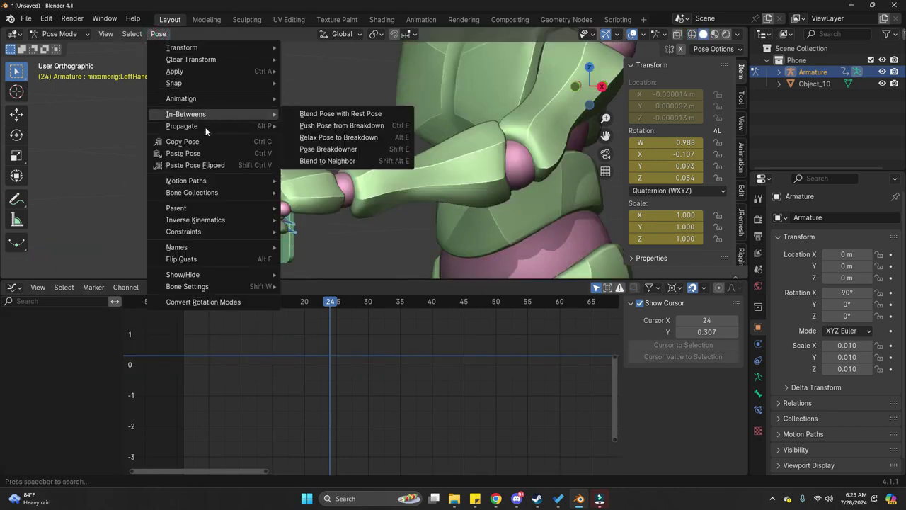
left_click(204, 74)
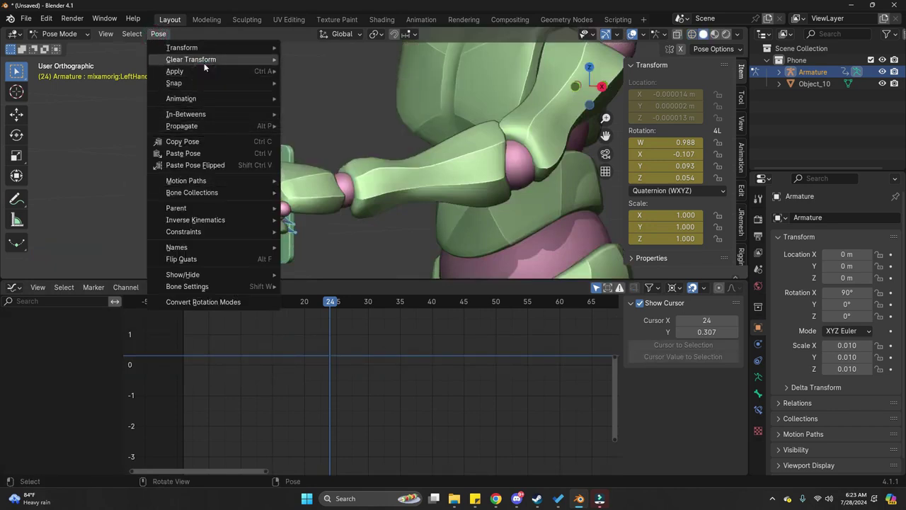
mouse_move(205, 60)
Select the left hand bone in wireframe display and return to solid shading.
scroll(283, 177, "down", 4)
middle_click_drag(283, 177, 364, 203)
scroll(318, 187, "up", 3)
key("alt+z")
left_click(294, 183)
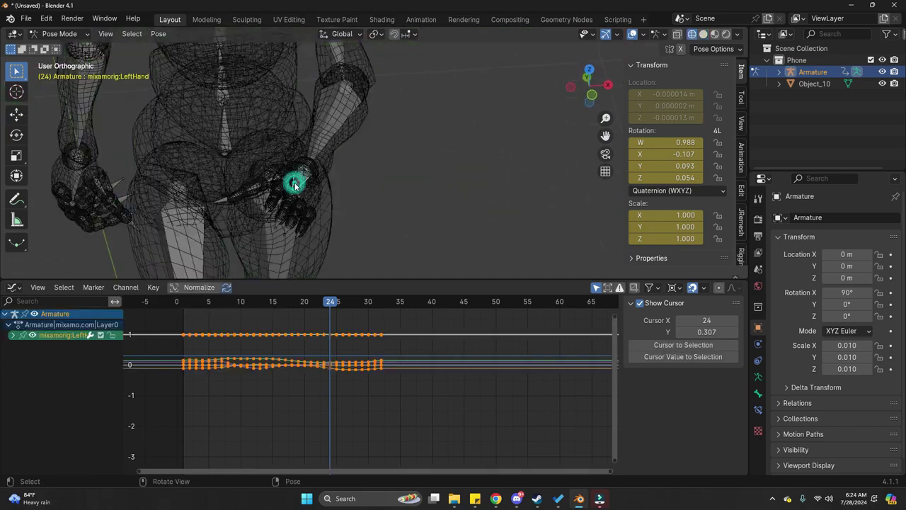
key("alt+z")
middle_click_drag(293, 184, 388, 169)
scroll(382, 174, "down", 4)
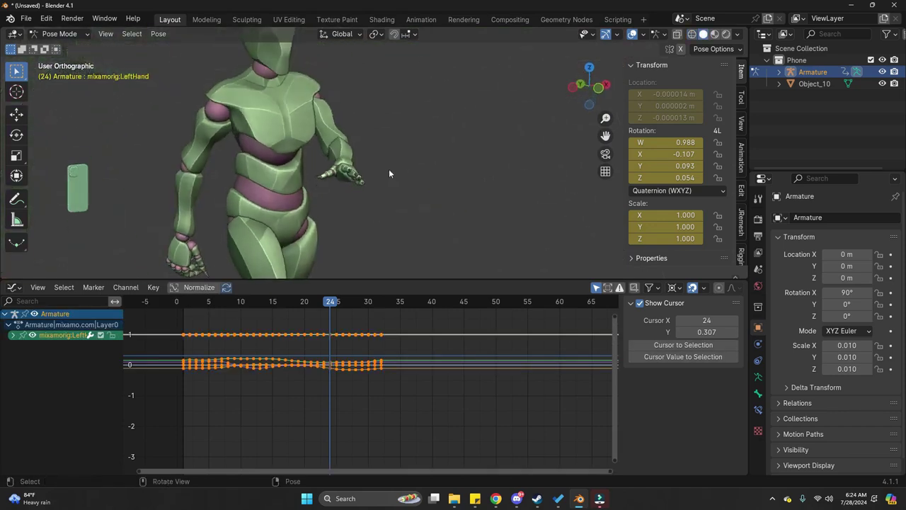
Try rotating the left hand bone directly in the viewport, scrubbing the animation to frame 25 between attempts.
key("r")
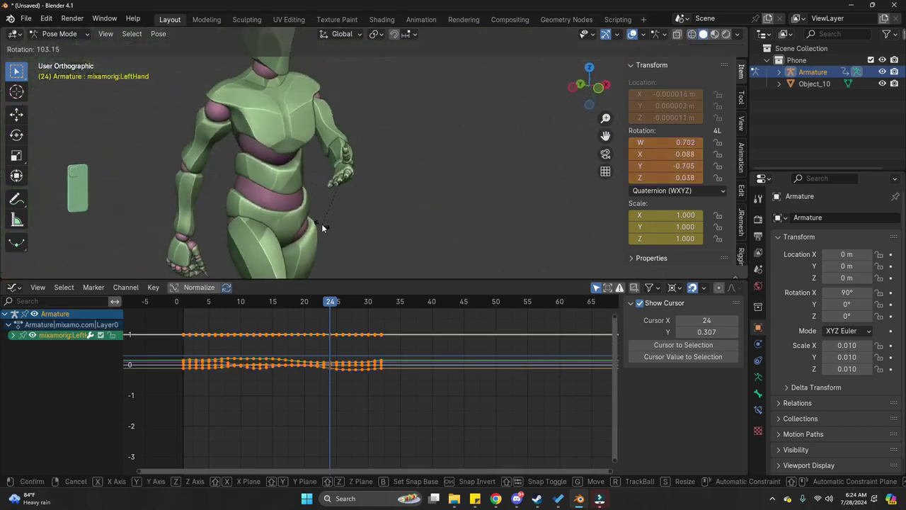
left_click(375, 201)
left_click_drag(203, 317, 337, 310)
middle_click_drag(382, 193, 326, 202)
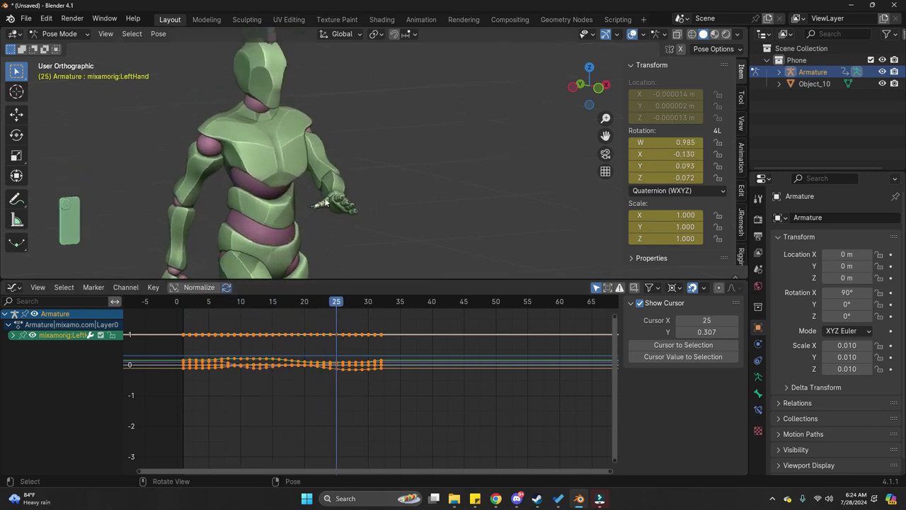
key("r")
right_click(387, 214)
Show only the left hand's Y Quaternion Rotation curve and move its keyframes down about 0.94 along Y.
left_click(12, 335)
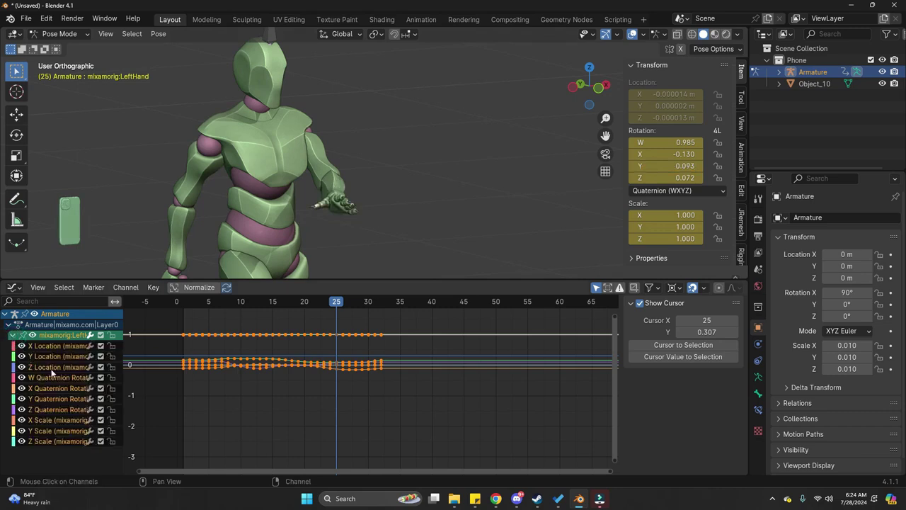
left_click(52, 395)
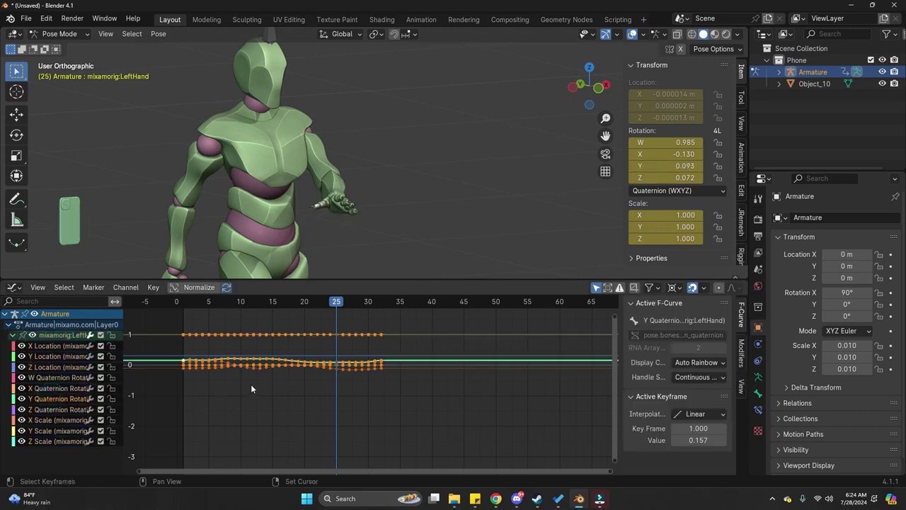
key("shift+h")
scroll(232, 371, "up", 2)
key("g")
key("y")
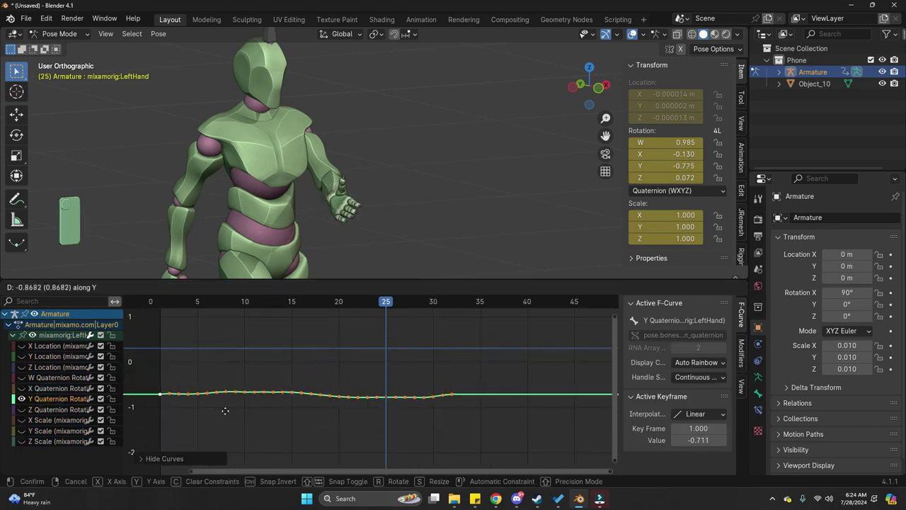
left_click(223, 413)
Try scaling the hand's Y Quaternion Rotation keyframes along Y to flatten the curve.
key("s")
key("y")
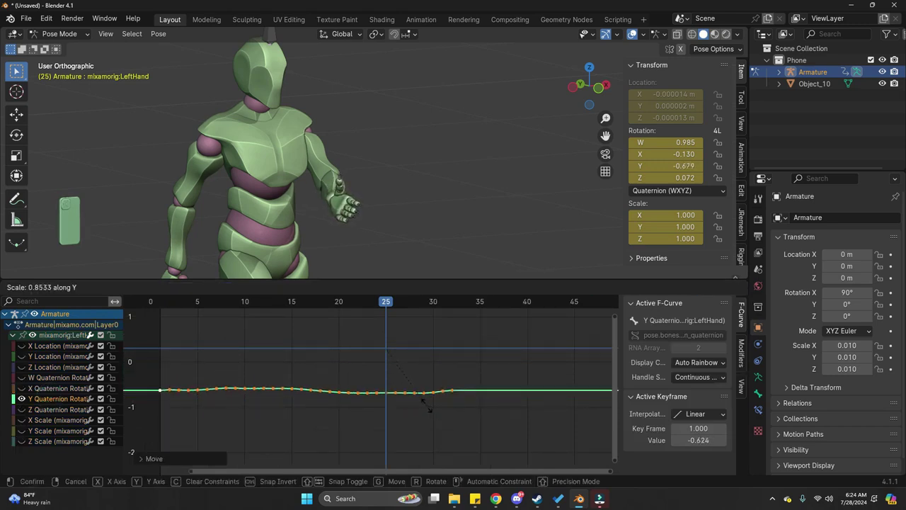
right_click(426, 406)
left_click(366, 402)
key("shift+s")
left_click(372, 408)
key("a")
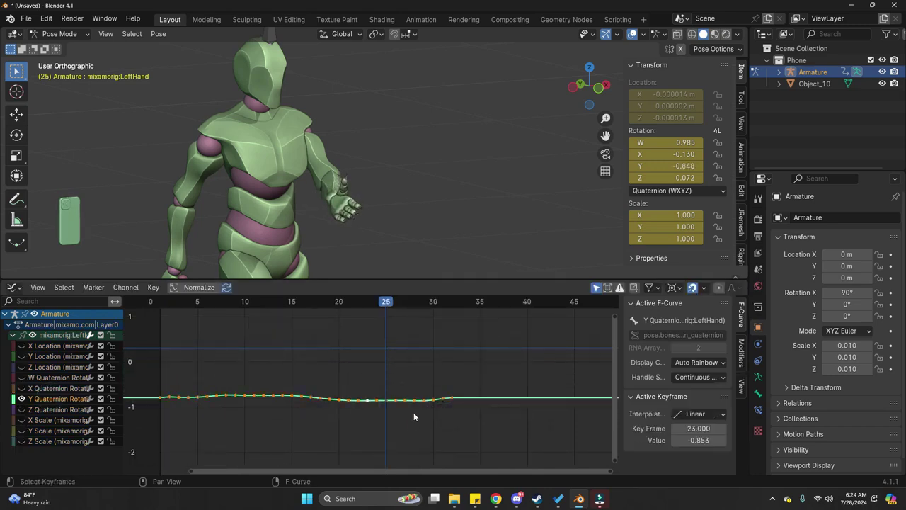
key("s")
key("y")
right_click(464, 412)
Snap the cursor to the frame 23 keyframe, scale all the curve's keyframes to about 0.3 along Y, and scrub to frame 22.
left_click(365, 402)
key("shift+s")
left_click(312, 443)
key("a")
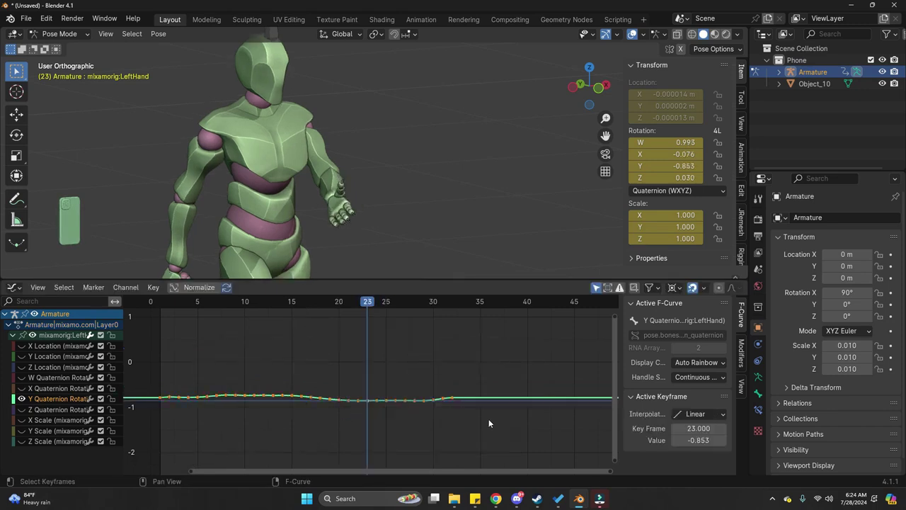
key("s")
key("y")
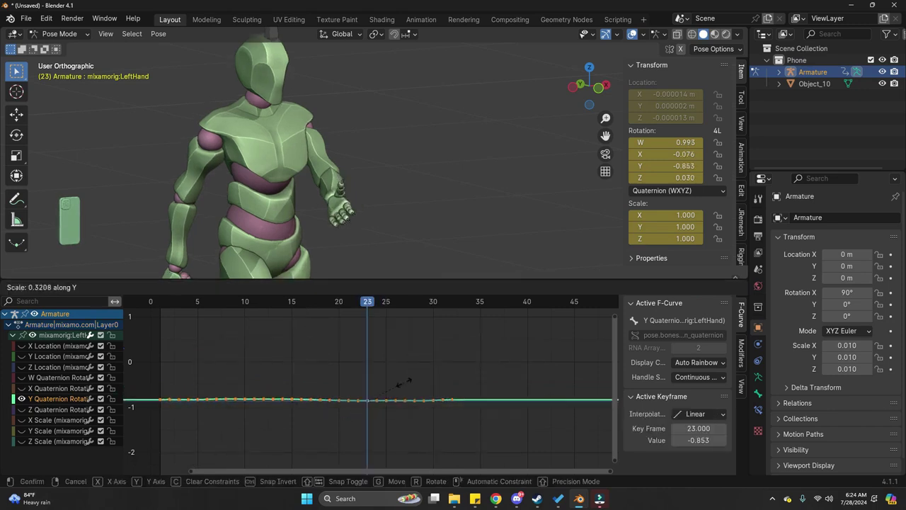
left_click(394, 378)
left_click_drag(188, 303, 361, 326)
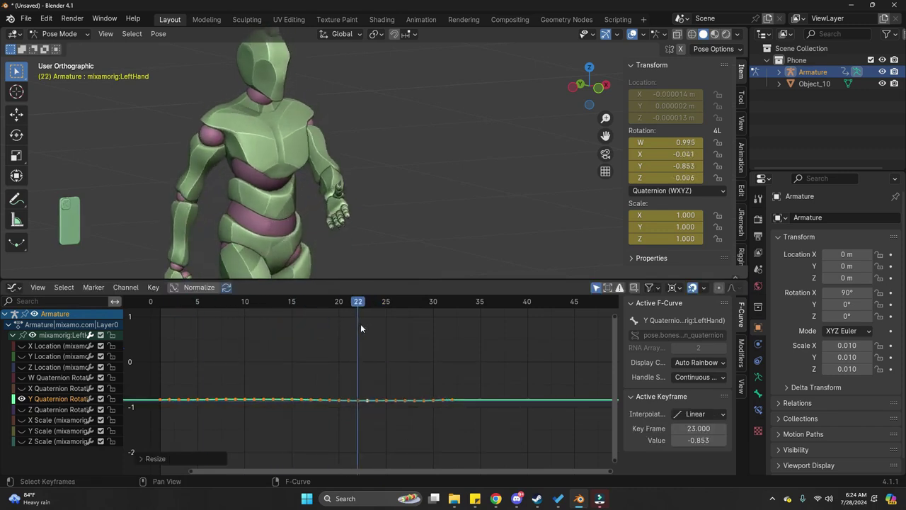
Select the left forearm bone and move its W Quaternion Rotation keyframes down along Y to bend the elbow further.
left_click(334, 191)
middle_click_drag(334, 191, 404, 238)
mouse_move(658, 142)
left_mouse_down()
mouse_move(708, 142)
mouse_move(630, 142)
mouse_move(650, 142)
left_mouse_up()
key("ctrl+z")
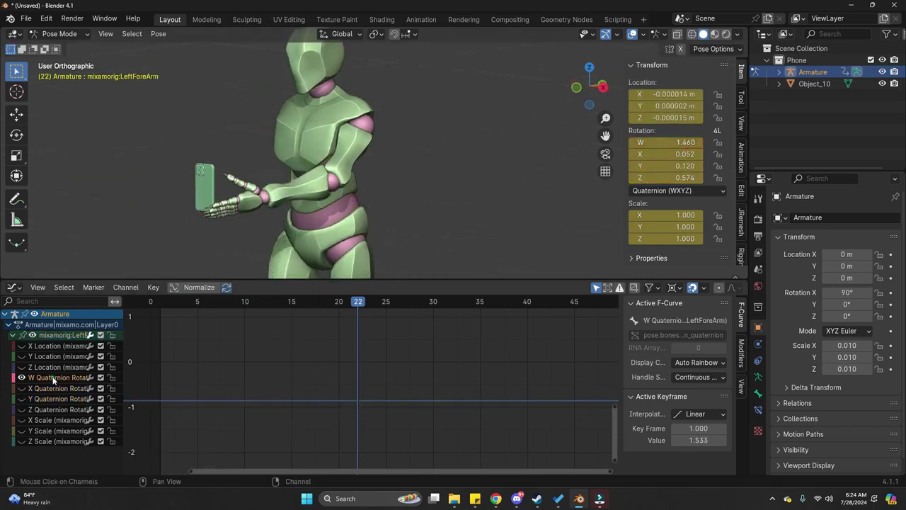
scroll(336, 375, "down", 2)
scroll(337, 344, "up", 1)
key("g")
key("y")
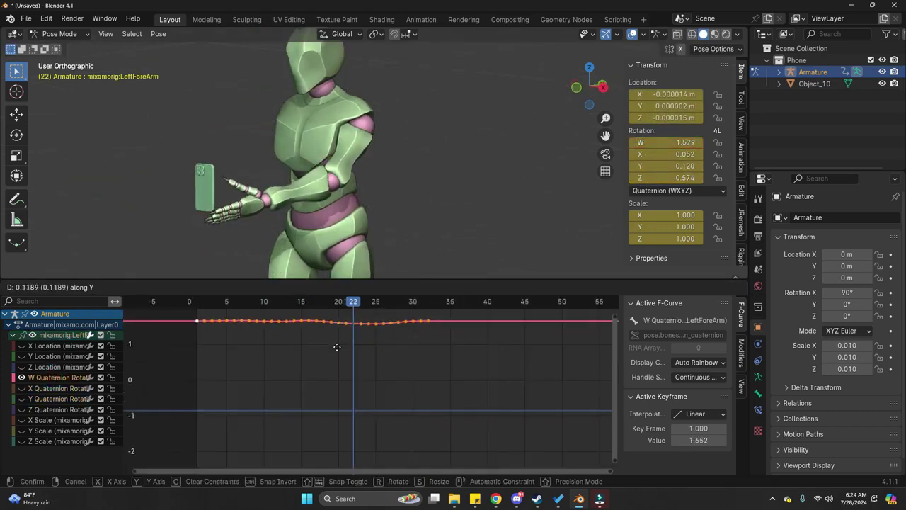
left_click(281, 371)
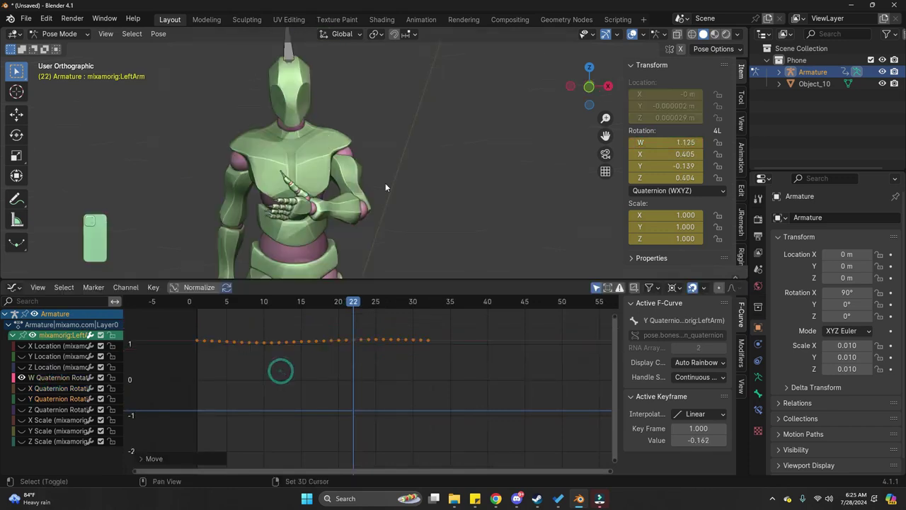
In Object Mode from the front view, move the phone over beside the left hand.
key("KP_1")
key("Tab")
left_click(326, 211)
middle_click_drag(320, 237, 332, 213, "shift")
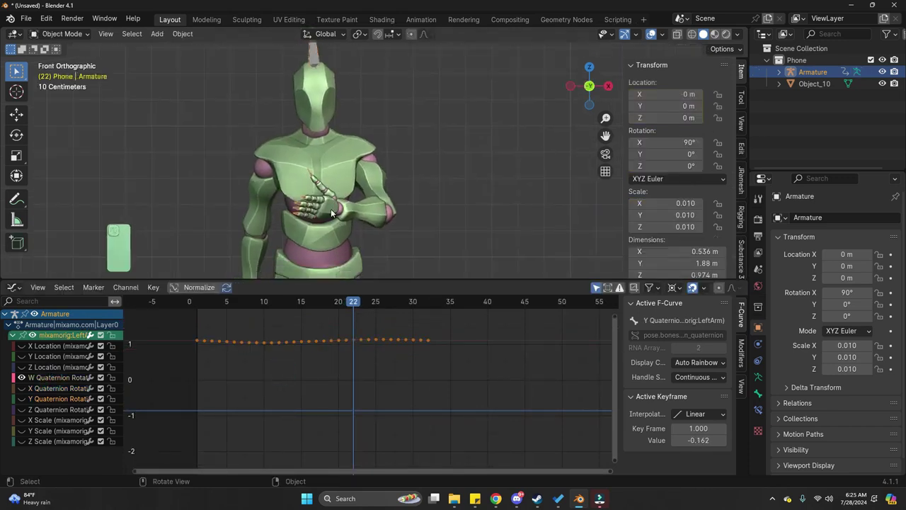
left_click(110, 236)
key("g")
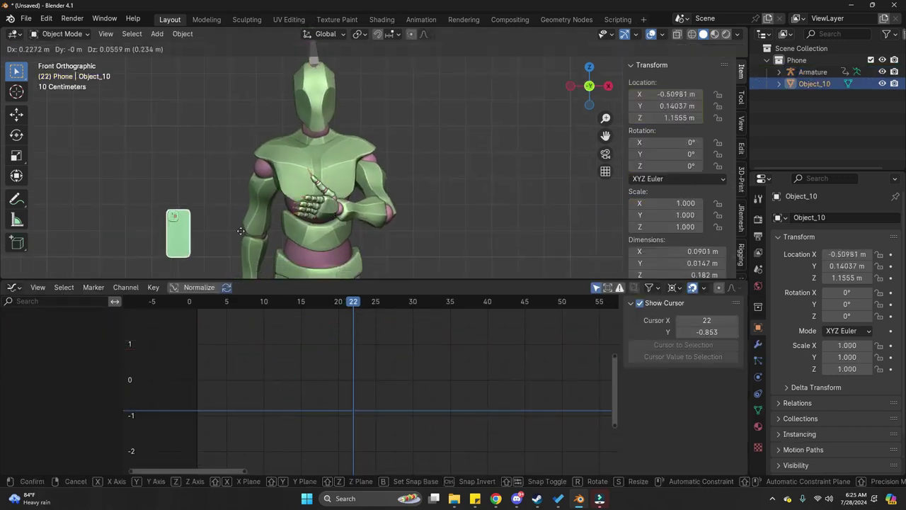
left_click(300, 269)
Go to frame 1 and move the phone forward along Y to the left hand.
left_click(197, 306)
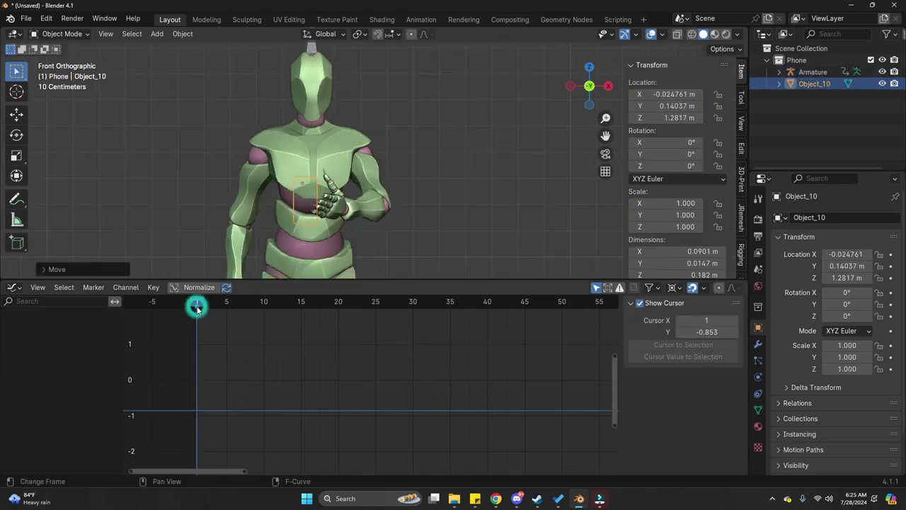
middle_click_drag(284, 215, 364, 214)
key("g")
key("y")
left_click(465, 223)
Rotate the phone to about 39°, 12.6° and 37.8° and move it onto the left palm.
middle_click_drag(389, 221, 429, 192)
key("r")
left_click(393, 239)
key("g")
left_click(395, 234)
key("r")
key("z")
left_click(421, 190)
key("g")
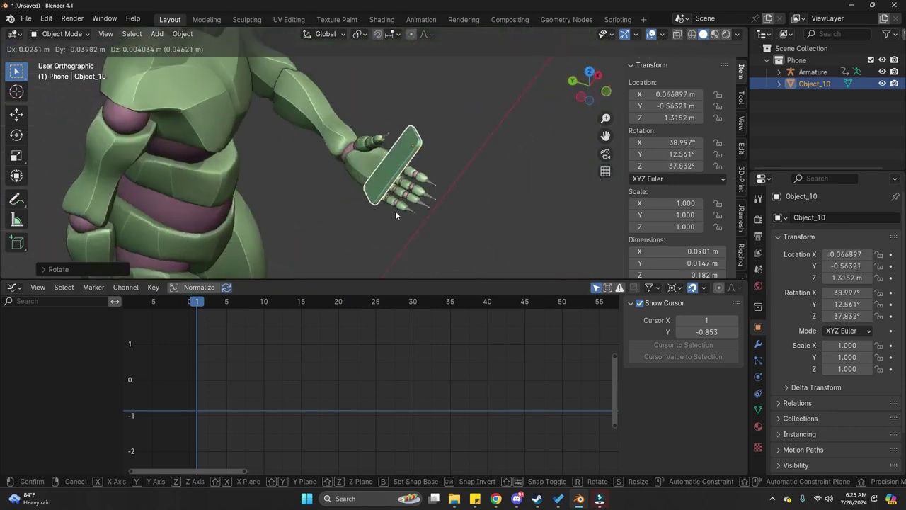
left_click(395, 210)
Set the phone's origin to the centre of its own body.
left_click(184, 34)
left_click(205, 61)
left_click(354, 93)
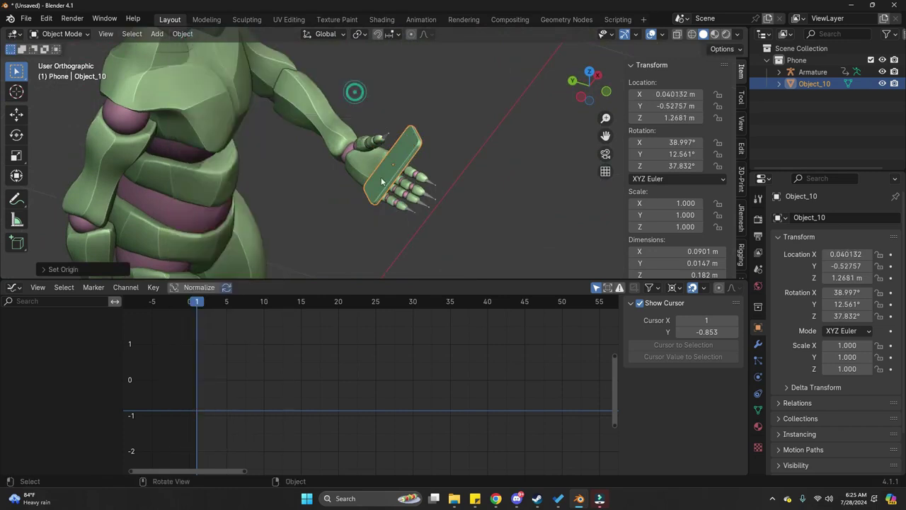
Fit the phone across the left palm at about X 0.066, Y -0.489, Z 1.22 m, rotated about 40.7°, -6.4°, 59.5°.
middle_click_drag(382, 181, 456, 206)
key("g")
left_click(453, 182)
key("r")
left_click(423, 203)
key("r")
left_click(422, 203)
key("g")
left_click(422, 187)
key("r")
right_click(440, 222)
key("g")
left_click(313, 189)
key("g")
left_click(313, 240)
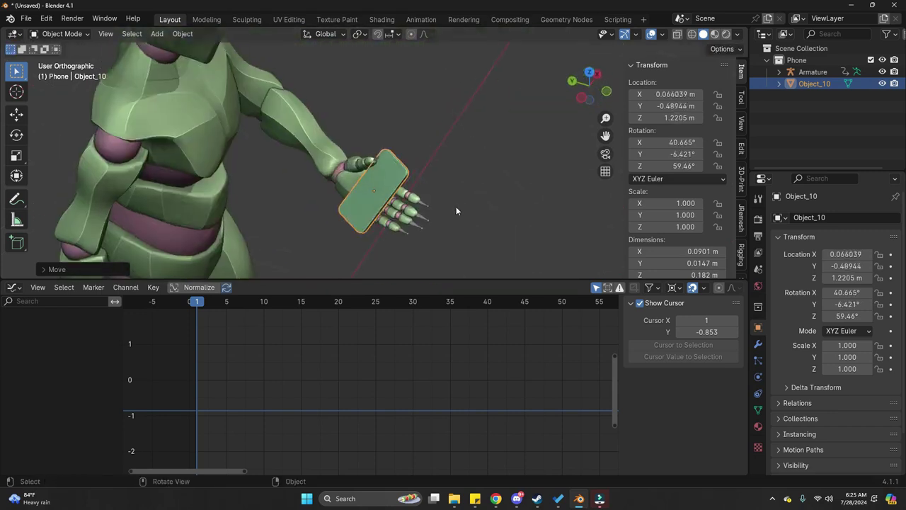
Add a Child Of constraint to the phone and pick the armature as its target.
left_click(756, 392)
left_click(826, 218)
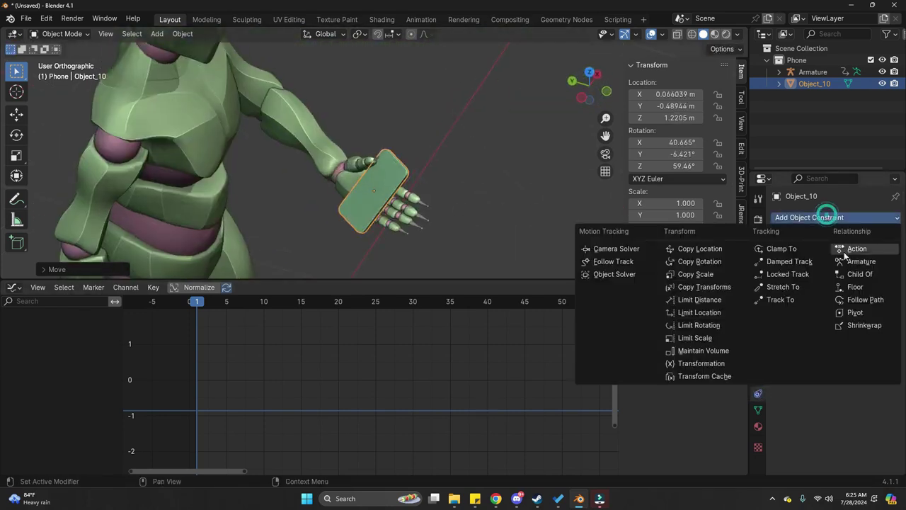
left_click(860, 274)
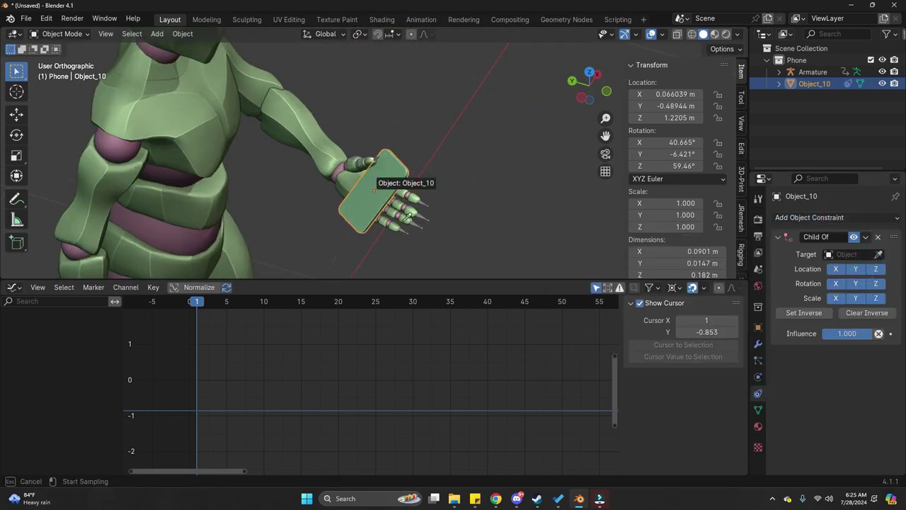
left_click(427, 219)
Check the name of the left hand bone by selecting it in Pose Mode, and return to Object Mode.
left_click(428, 219)
key("ctrl+Tab")
key("z")
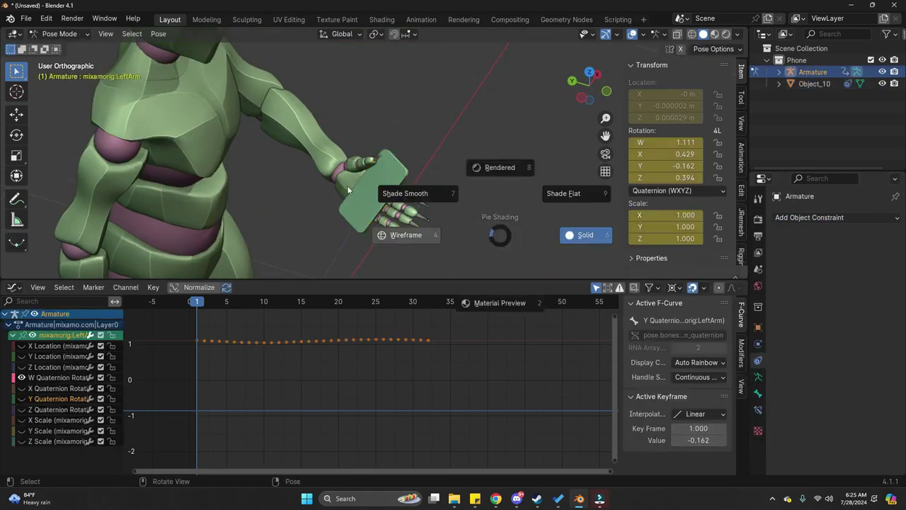
left_click(353, 183)
key("ctrl+Tab")
key("z")
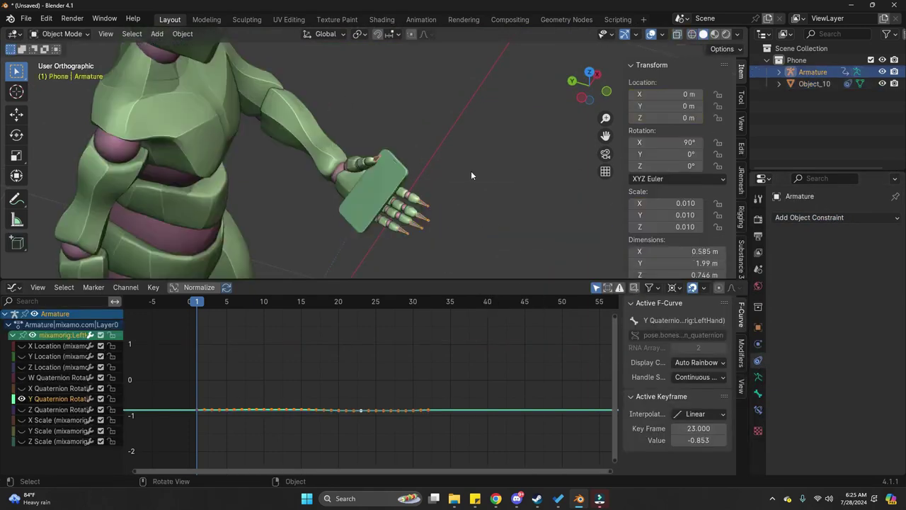
Set the phone's Child Of bone to mixamorig:LeftHand and apply Set Inverse.
left_click(406, 169)
left_click(835, 268)
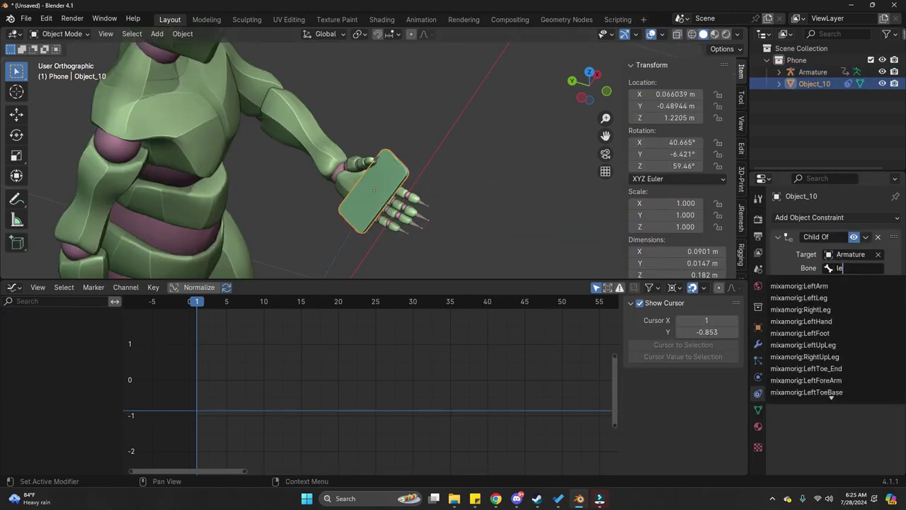
left_click(837, 310)
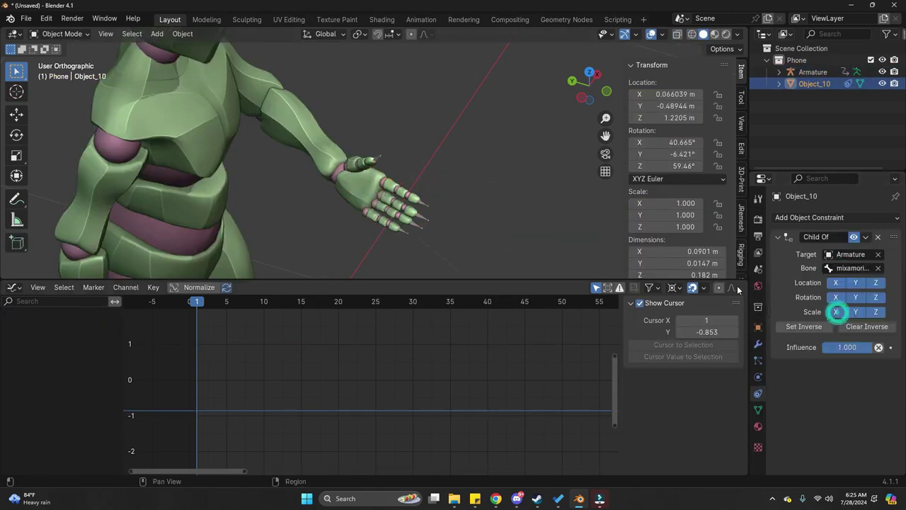
left_click(793, 327)
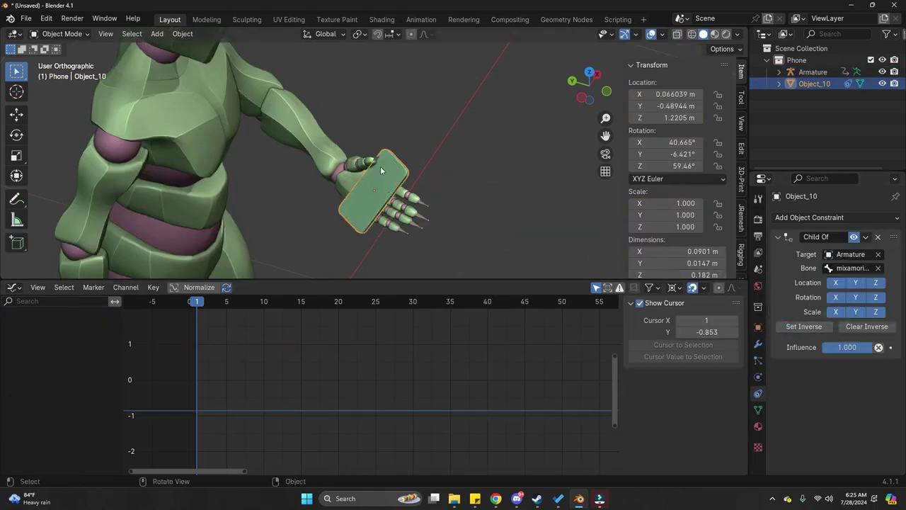
Put the armature back in Pose Mode and select the left hand bone.
left_click(429, 199)
key("ctrl+Tab")
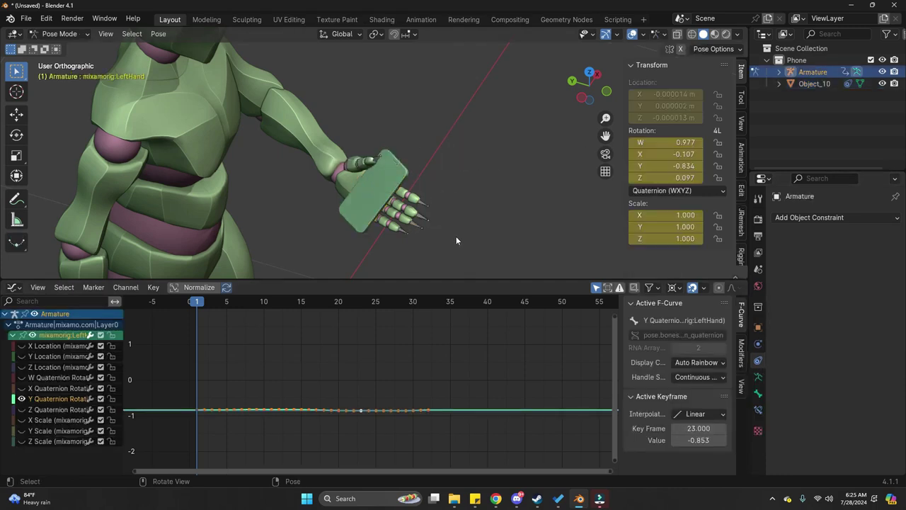
key("shift+z")
key("z")
left_click(400, 185)
Test whether the phone follows by rotating the left hand bone about the global Z axis.
key("r")
key("z")
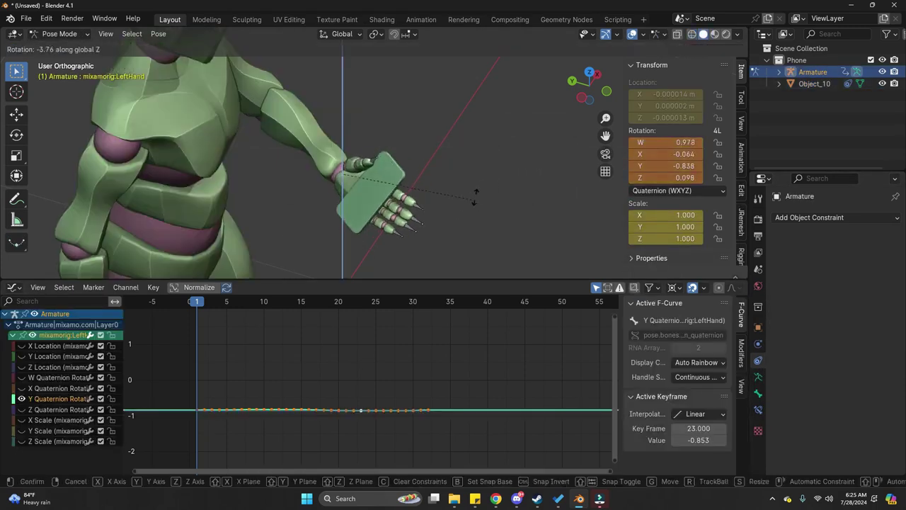
right_click(473, 196)
mouse_move(390, 192)
middle_mouse_down()
mouse_move(348, 180)
mouse_move(330, 223)
mouse_move(379, 200)
middle_mouse_up()
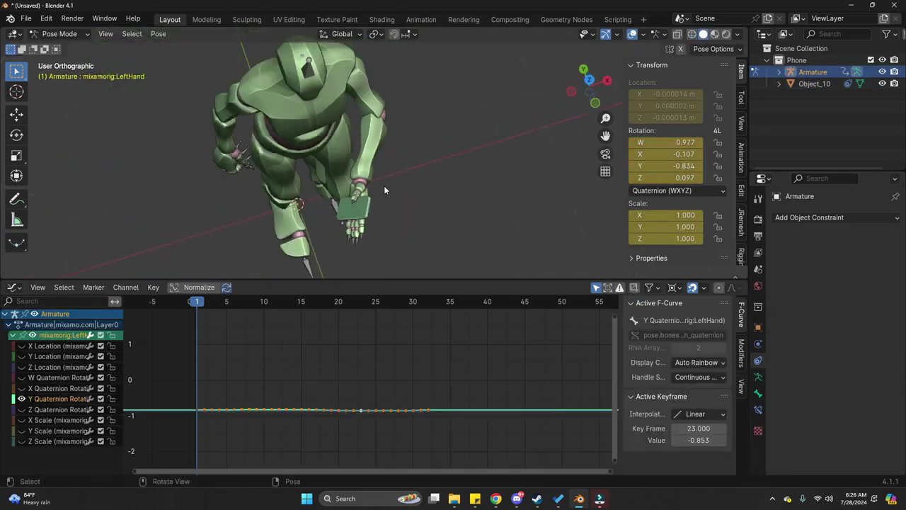
left_click(21, 398)
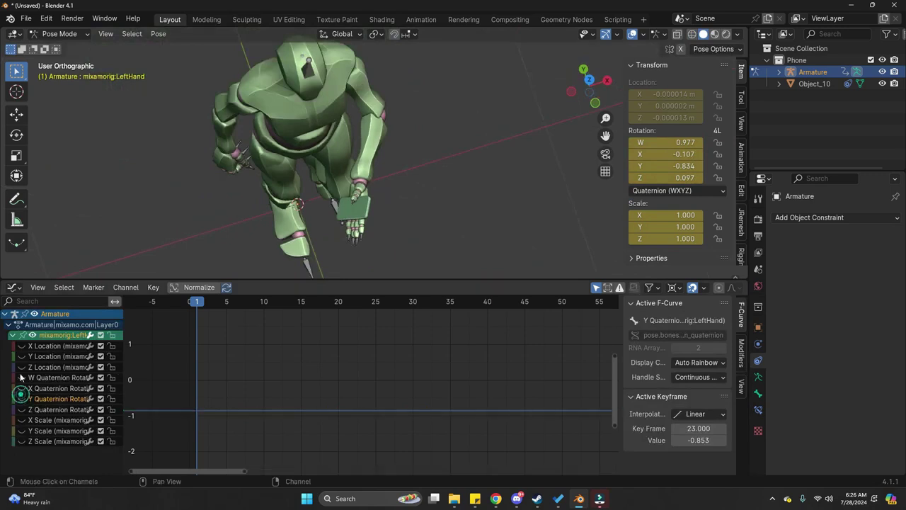
key("g")
key("y")
right_click(299, 368)
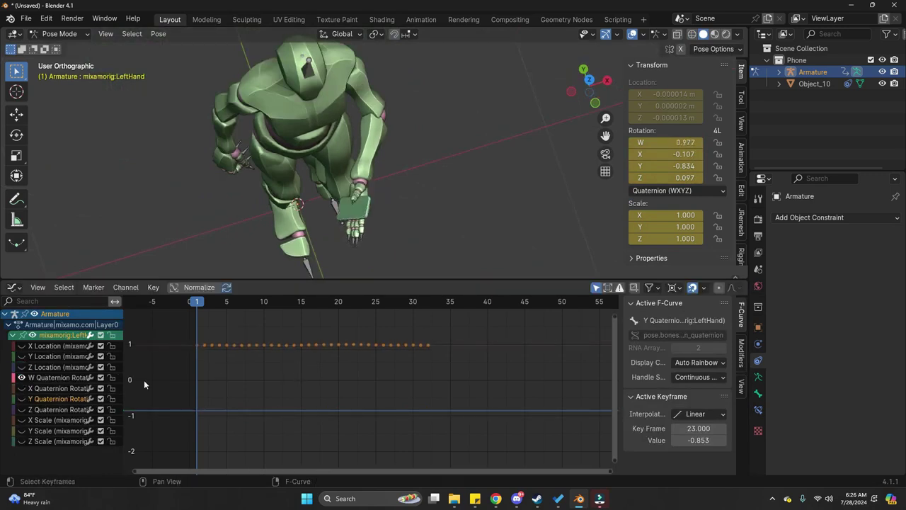
Raise all keyframes of the left hand's X Quaternion Rotation curve until its frame 1 value is 0.224.
key("g")
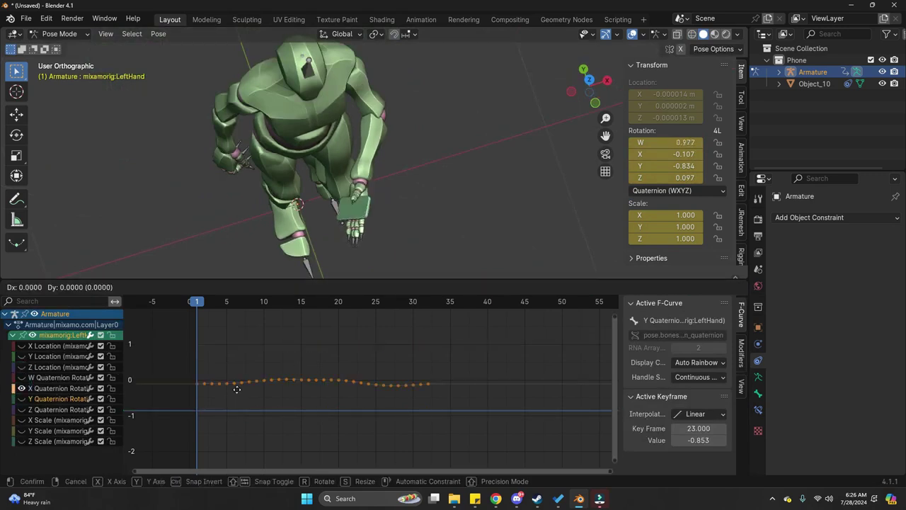
right_click(236, 388)
key("a")
key("g")
key("y")
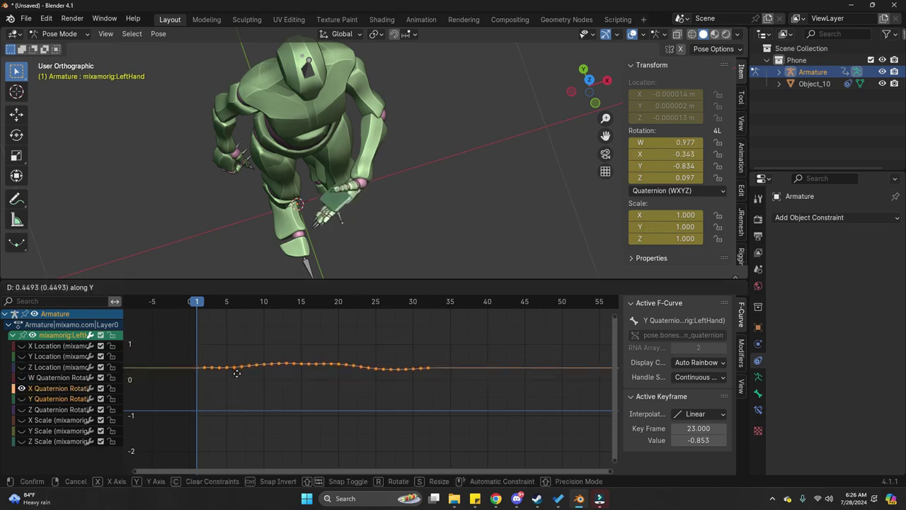
left_click(237, 377)
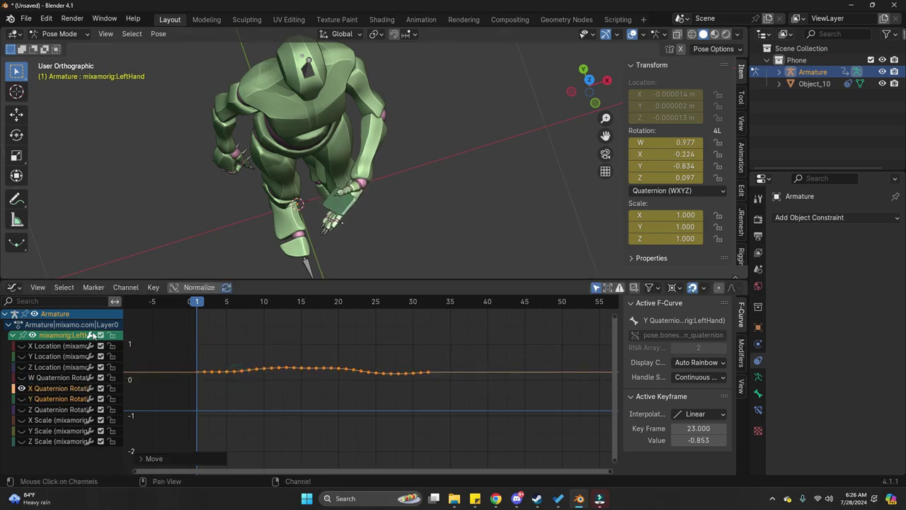
Inspect the raised hand and phone from the front in Object Mode, and return the armature to Pose Mode.
middle_click_drag(354, 237, 392, 206)
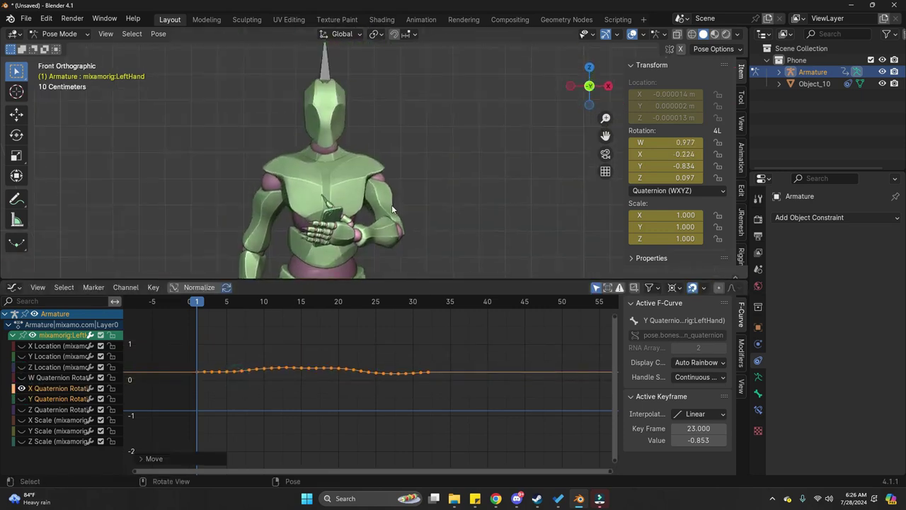
key("ctrl+Tab")
key("alt+a")
mouse_move(338, 229)
middle_mouse_down("shift")
mouse_move(354, 206)
mouse_move(395, 193)
mouse_move(285, 189)
middle_mouse_up("shift")
scroll(354, 207, "down", 3)
left_click(346, 104)
key("ctrl+Tab")
Select the neck bone in a right-side wireframe view and return to solid shading.
key("shift+z")
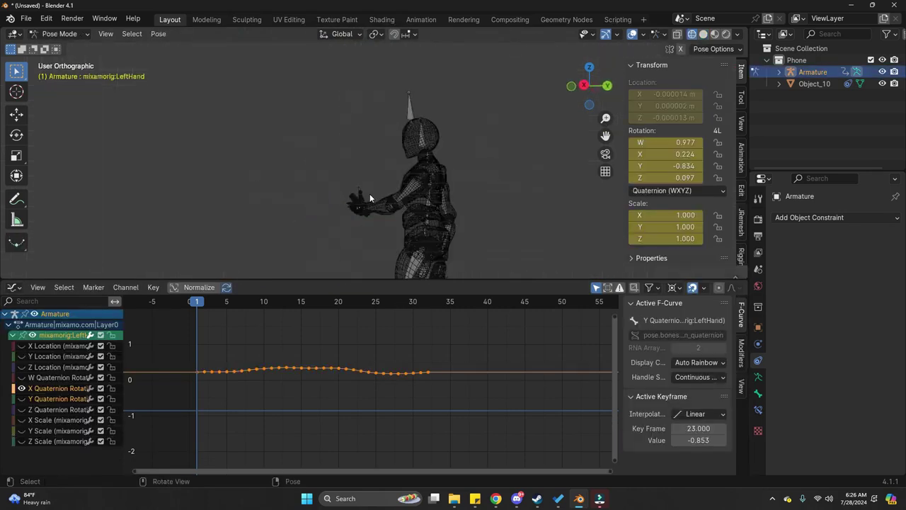
key("KP_3")
scroll(378, 195, "up", 2)
left_click(428, 126)
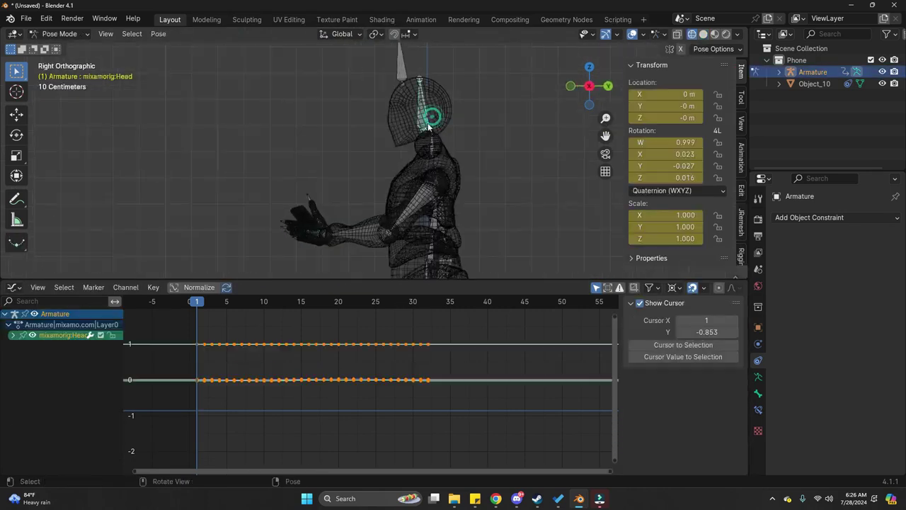
key("shift+z")
key("shift+z")
key("shift+z")
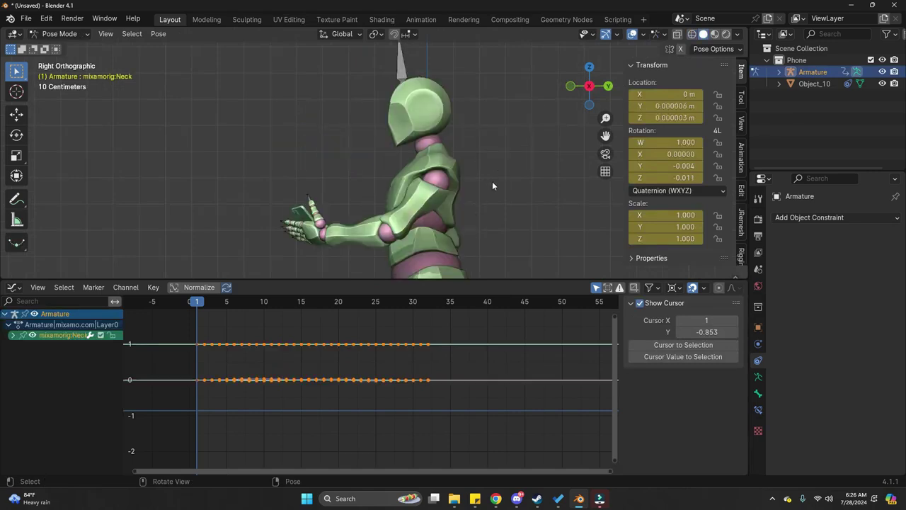
key("r")
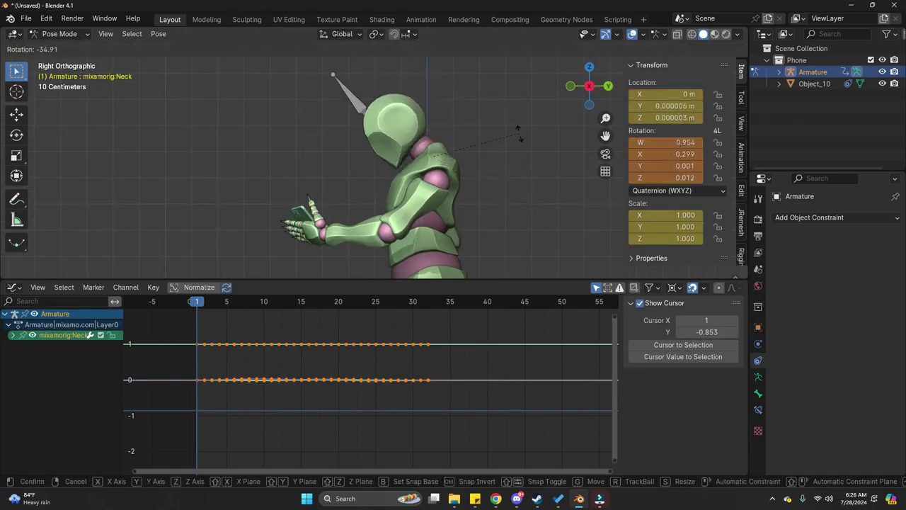
right_click(519, 201)
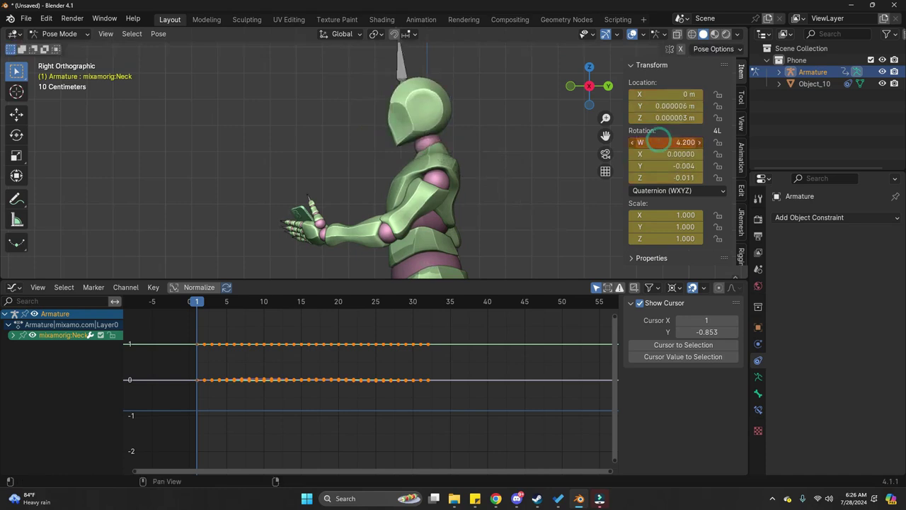
left_click_drag(652, 153, 661, 154)
key("ctrl+z")
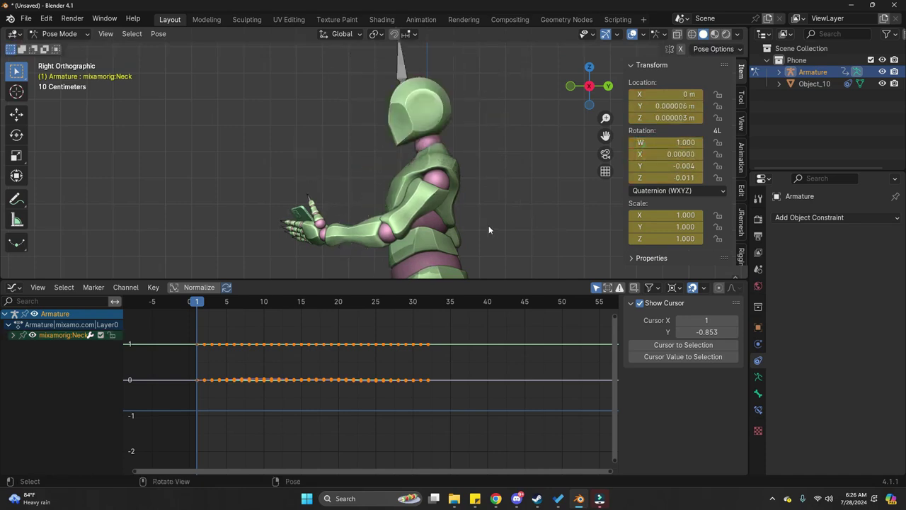
Isolate the neck's X Quaternion Rotation curve and raise all its keyframes until the frame 1 value is 0.223.
left_click(14, 337)
left_click(46, 388)
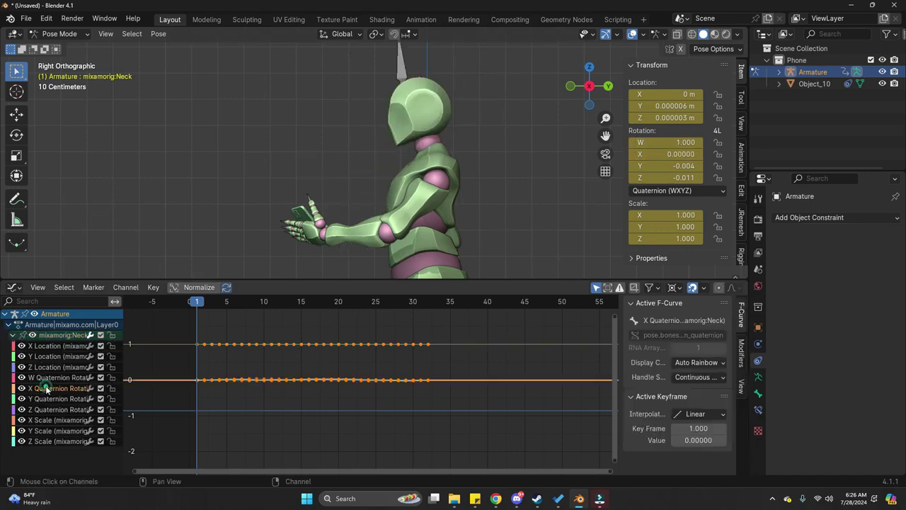
key("shift+h")
key("Home")
key("g")
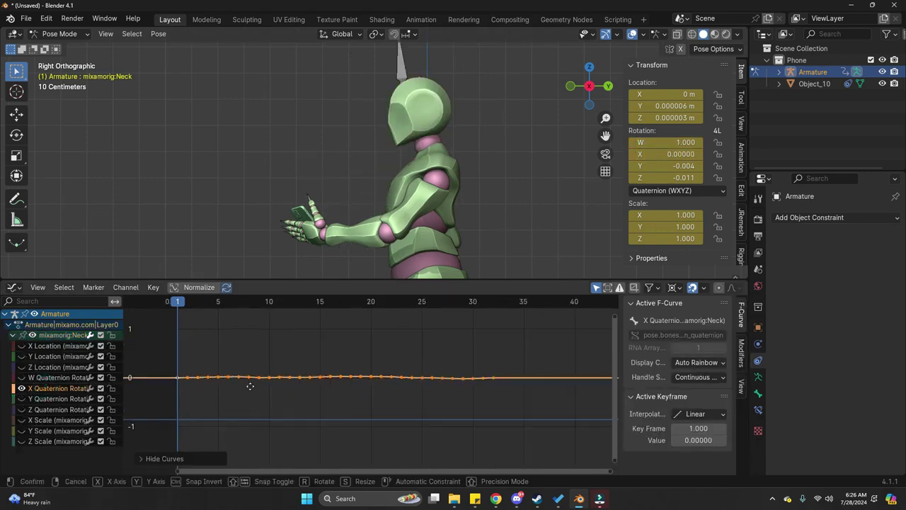
key("y")
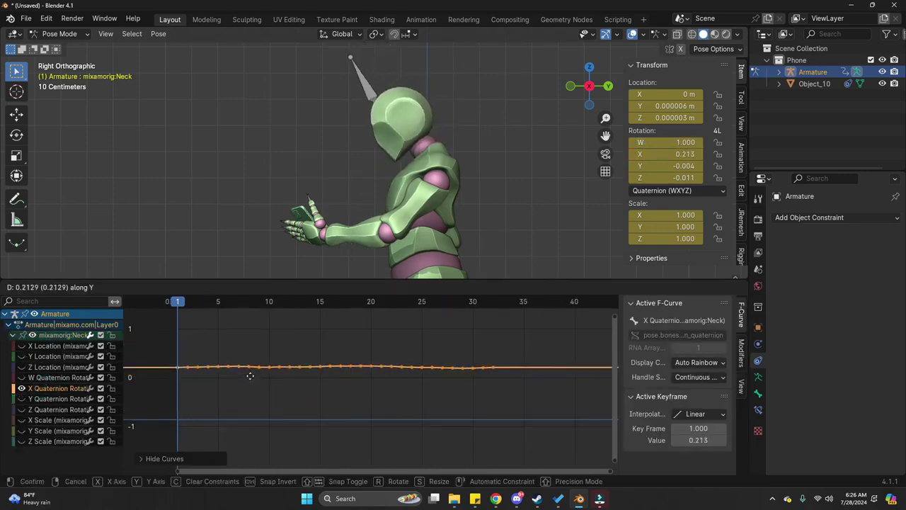
left_click(250, 375)
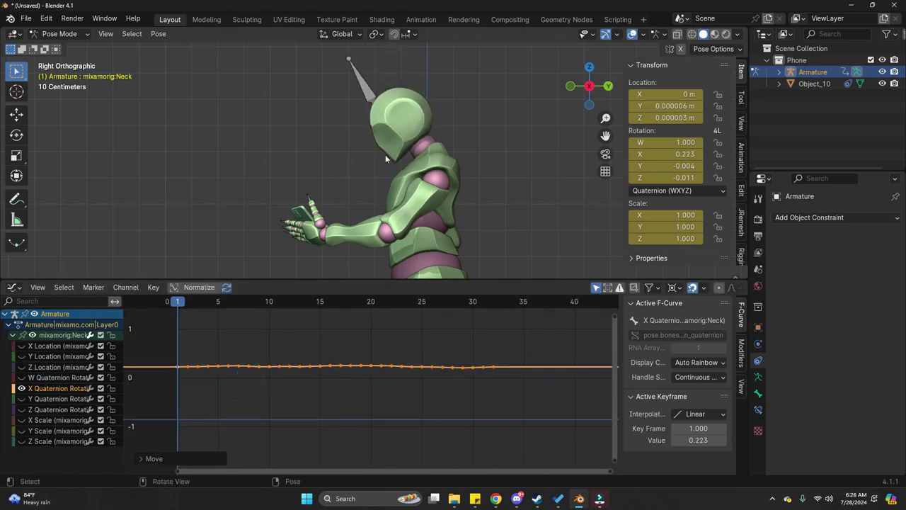
Examine the head tilt against the phone hand from the side and in Object Mode.
scroll(365, 198, "up", 1)
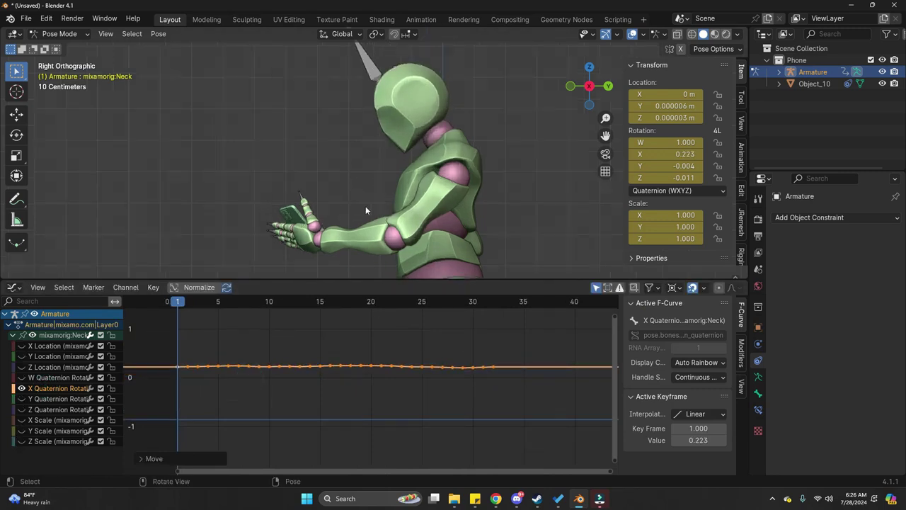
scroll(365, 206, "up", 2)
middle_click_drag(298, 213, 388, 167, "shift")
scroll(311, 164, "up", 1)
key("ctrl+Tab")
scroll(333, 181, "down", 1)
scroll(333, 181, "down", 5)
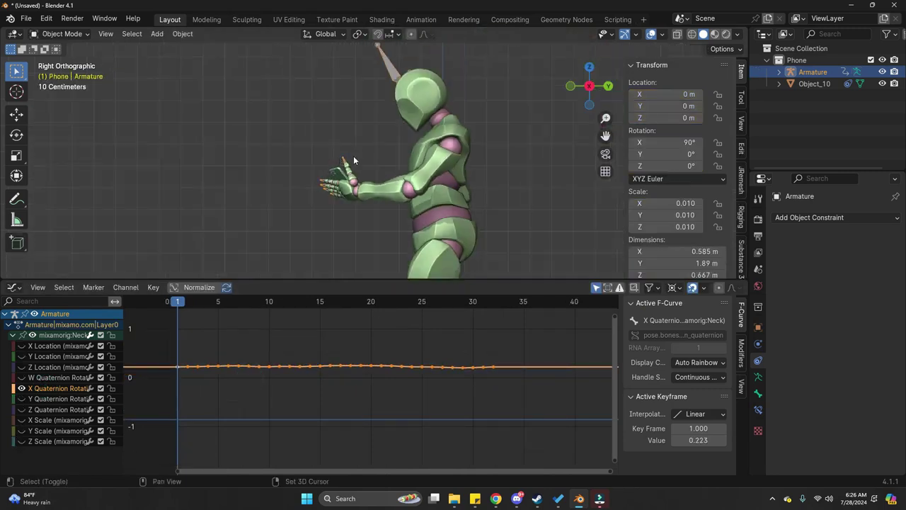
Put the armature back in Pose Mode and select the middle bone of the left index finger in wireframe shading.
scroll(354, 160, "up", 4)
key("Tab")
left_click(324, 235)
scroll(323, 213, "up", 5)
key("z")
left_click(256, 214)
left_click(291, 203)
middle_click_drag(291, 203, 382, 244)
key("z")
left_click(302, 214)
middle_click_drag(333, 201, 382, 167)
scroll(394, 171, "up", 2)
key("shift+z")
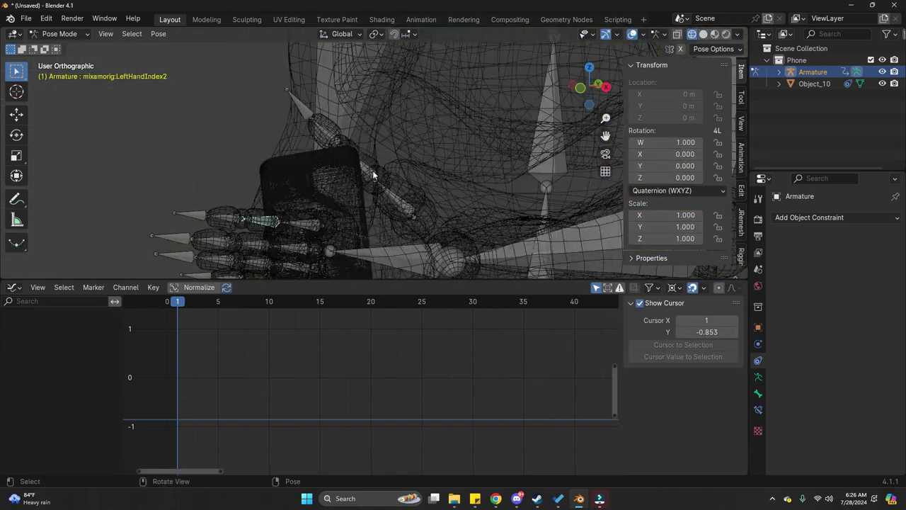
Set the transform pivot point to Individual Origins and rotate the left thumb's outer bones toward the phone from two viewing angles.
left_click(382, 35)
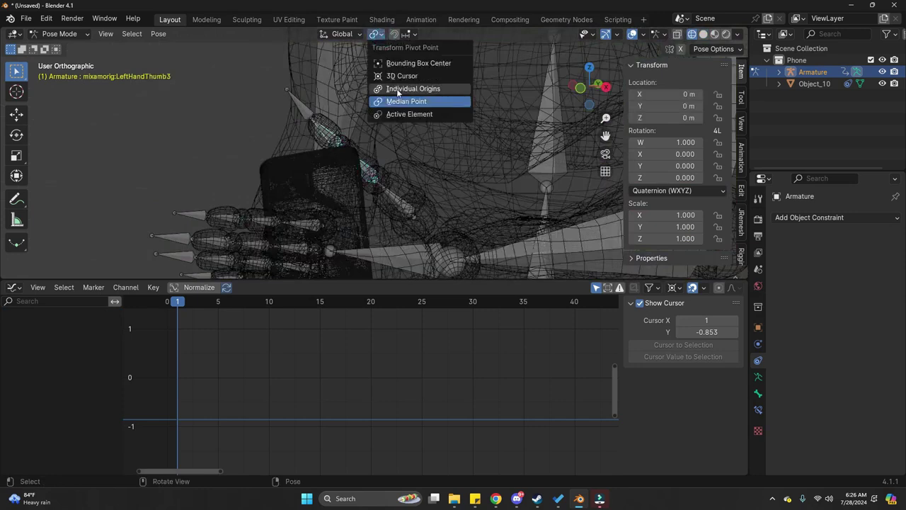
left_click(398, 90)
left_click(381, 34)
key("shift+z")
key("r")
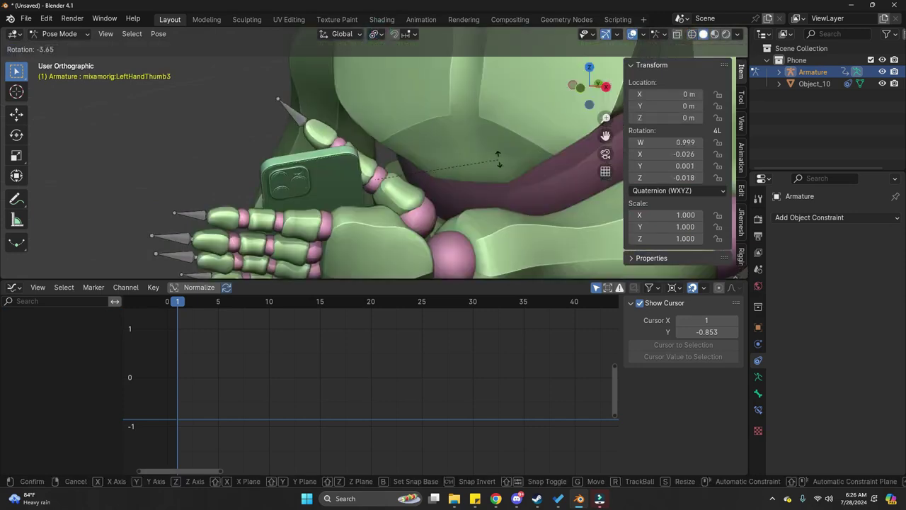
left_click(480, 115)
middle_click_drag(478, 117, 430, 172)
key("r")
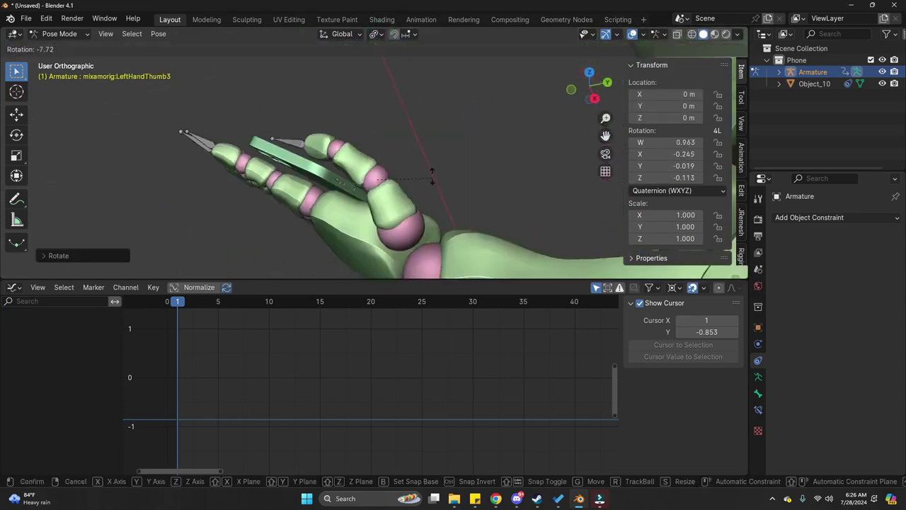
left_click(429, 170)
Select the left index finger bones and rotate them about 6° toward the back of the phone.
key("shift+z")
left_click(347, 187)
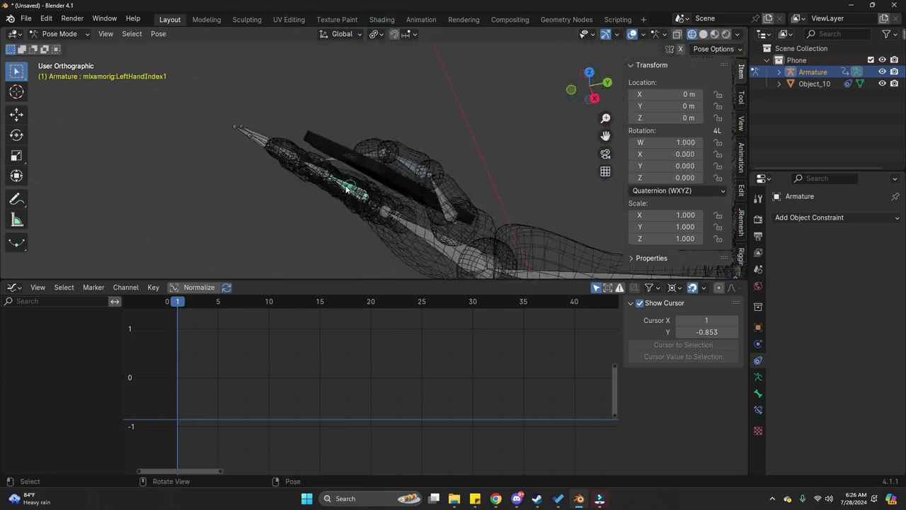
left_click(283, 157)
key("shift+z")
key("r")
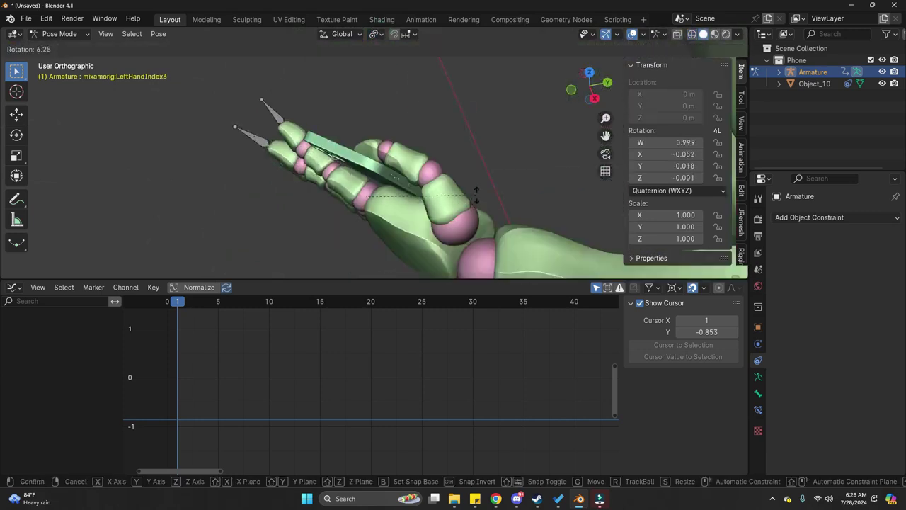
left_click(475, 194)
Select the bones of the left middle, ring and pinky fingers in wireframe and return to solid shading.
mouse_move(370, 201)
middle_mouse_down()
mouse_move(448, 130)
mouse_move(391, 151)
middle_mouse_up()
key("z")
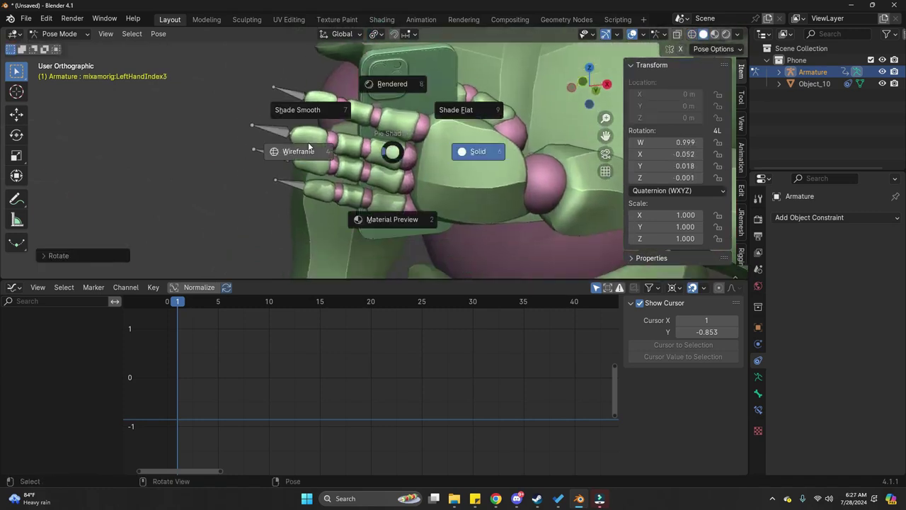
left_click(308, 146)
mouse_move(290, 129)
left_mouse_down()
mouse_move(328, 174)
mouse_move(326, 203)
left_mouse_up()
middle_click_drag(325, 202, 297, 177)
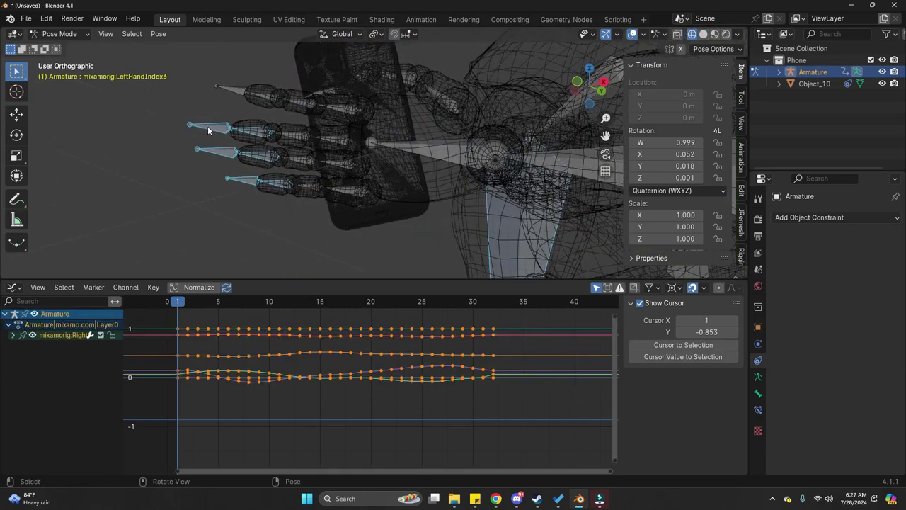
left_click_drag(206, 126, 347, 212)
key("z")
left_click(418, 155)
key("r")
key("z")
key("z")
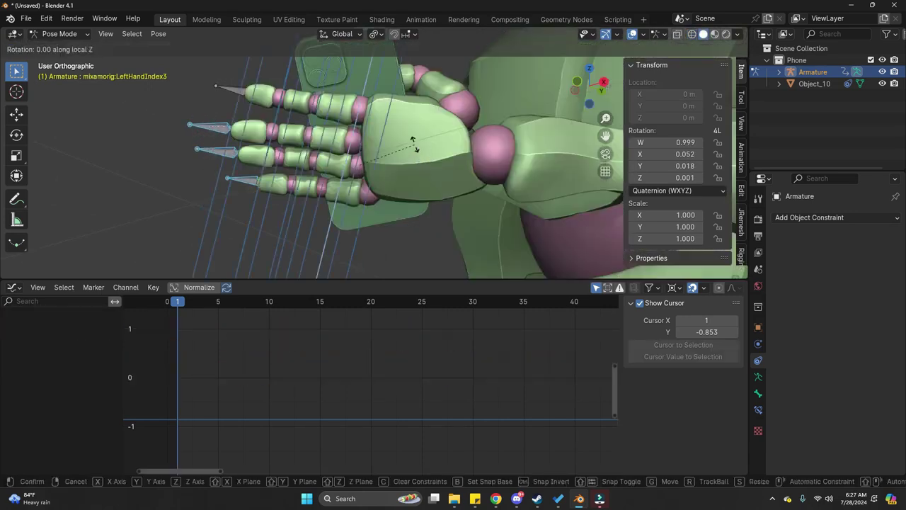
right_click(408, 155)
Curl the left middle, ring and pinky fingers around the phone by rotating their bones about 46° on local X.
mouse_move(408, 154)
middle_mouse_down()
mouse_move(384, 162)
mouse_move(418, 205)
middle_mouse_up()
key("r")
key("x")
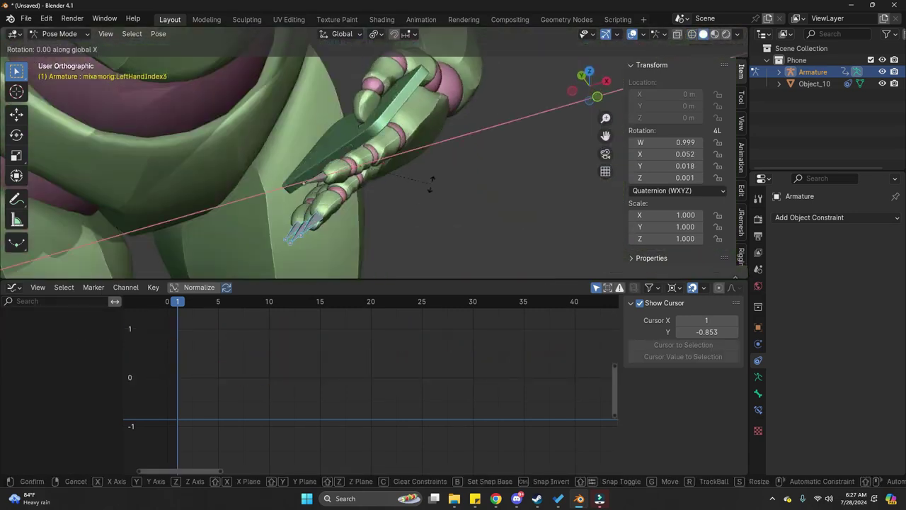
key("x")
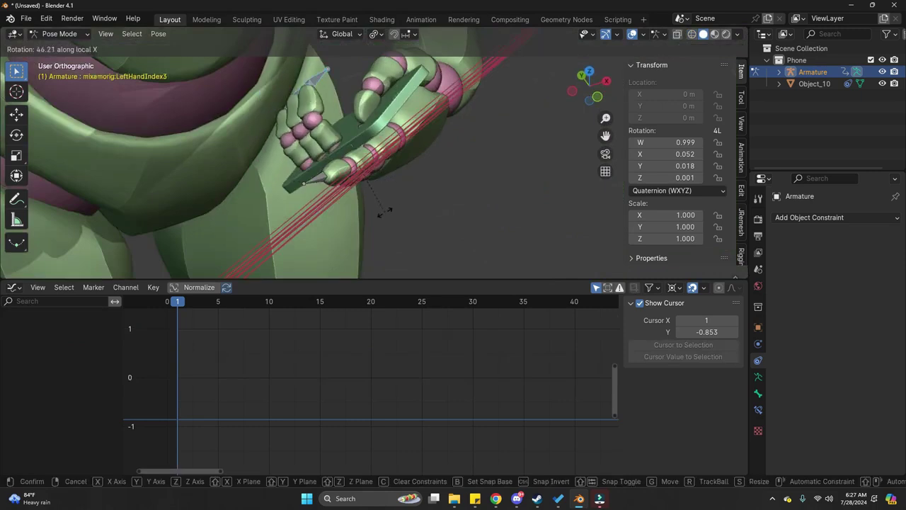
left_click(385, 210)
Select the base bones of the left middle, ring and pinky fingers in wireframe and return to solid shading.
mouse_move(384, 211)
middle_mouse_down()
mouse_move(304, 178)
mouse_move(299, 186)
mouse_move(259, 186)
mouse_move(278, 159)
mouse_move(326, 174)
middle_mouse_up()
key("shift+z")
left_click(330, 177)
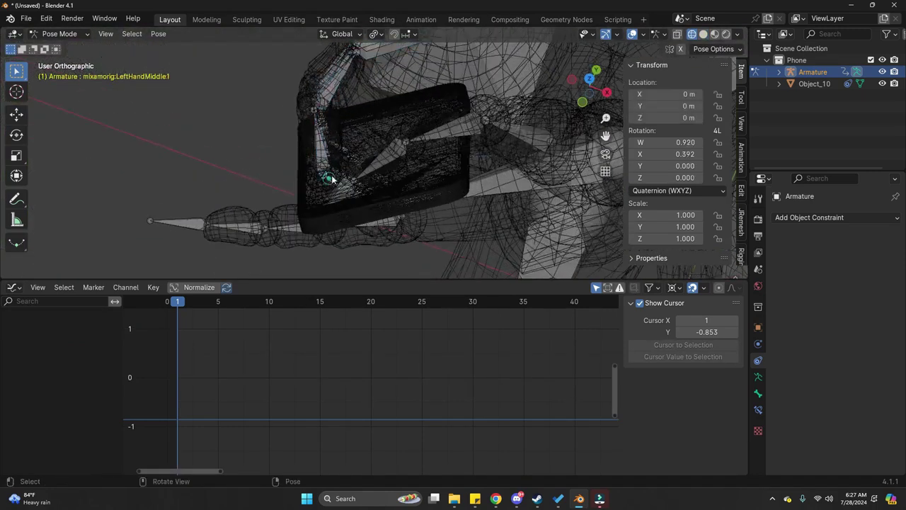
left_click(346, 155, "shift")
key("z")
left_click(415, 187)
key("r")
key("z")
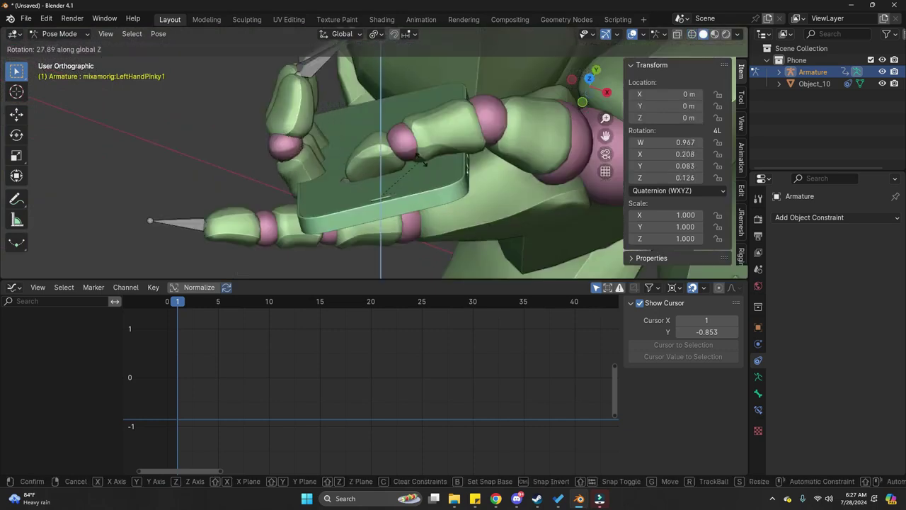
right_click(422, 160)
Rotate the selected finger base bones back around local X until the pinky base bone's X rotation is about 0.069.
key("r")
key("z")
key("x")
key("x")
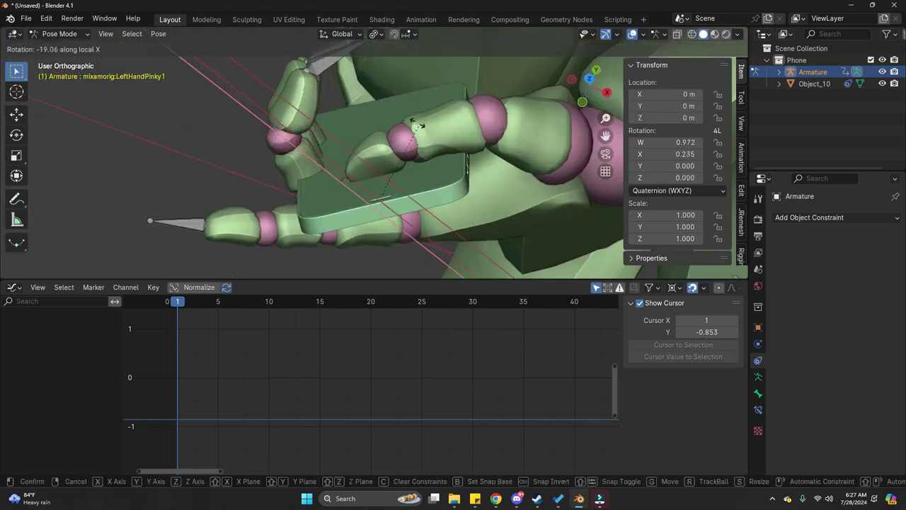
left_click(394, 113)
Select the middle bone of the left index finger in wireframe and curl it toward the phone around its local X axis.
scroll(395, 115, "down", 2)
key("z")
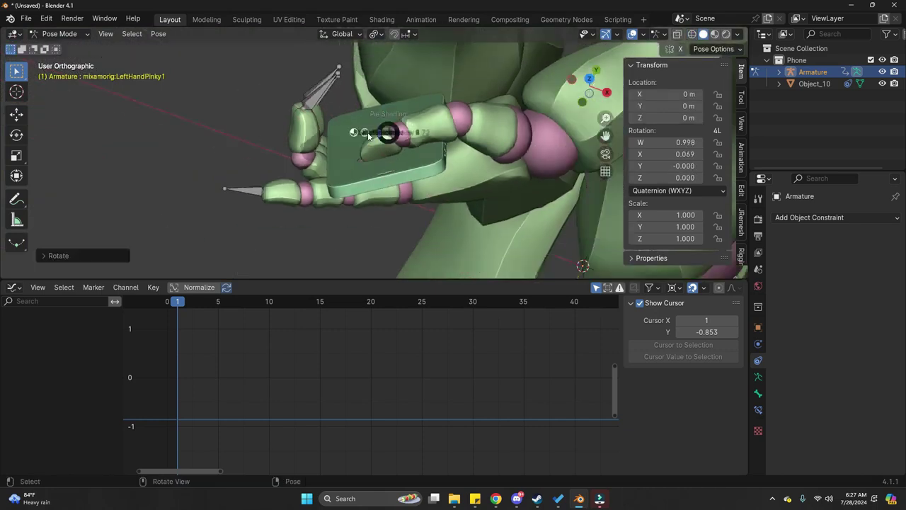
left_click(349, 133)
scroll(332, 184, "up", 2)
left_click(322, 185)
left_click(321, 198)
key("shift+z")
key("r")
key("x")
key("x")
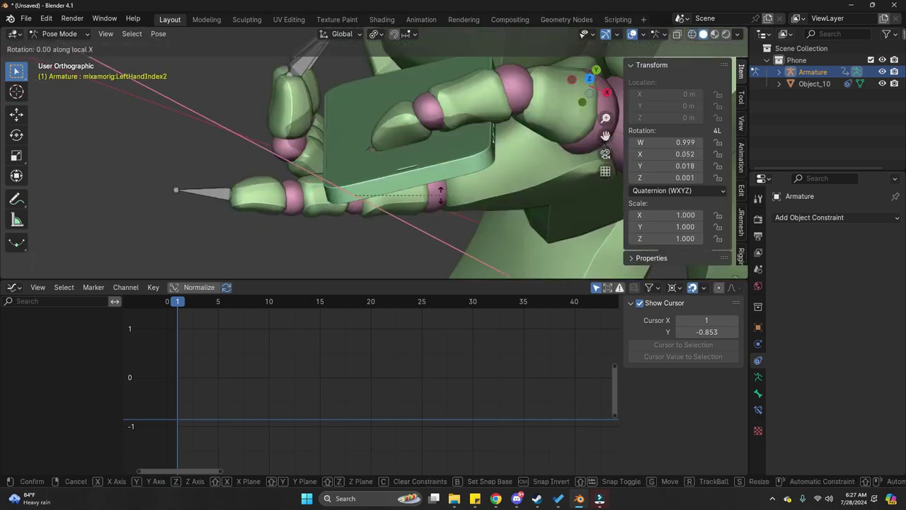
left_click(416, 236)
Select the base bone of the left index finger and rotate it about -7° on its local X axis.
key("z")
left_click(409, 195)
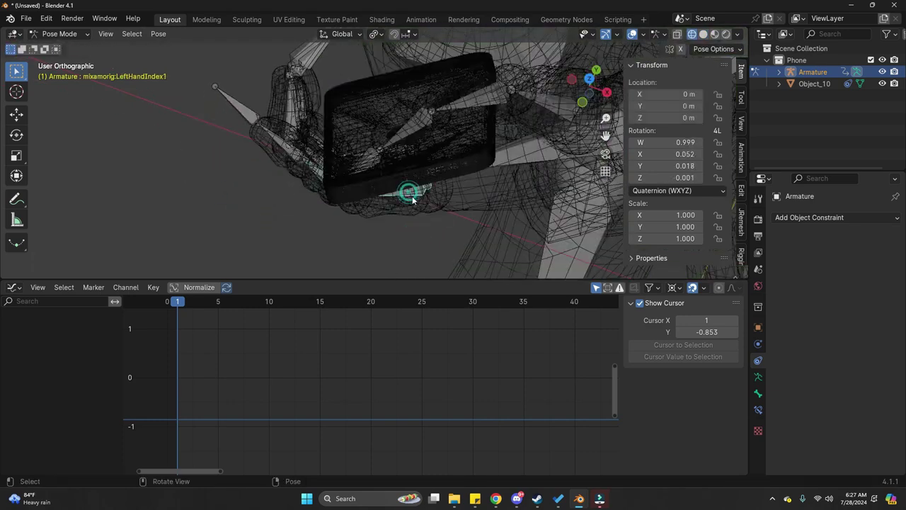
key("z")
key("r")
key("z")
key("z")
right_click(481, 211)
key("r")
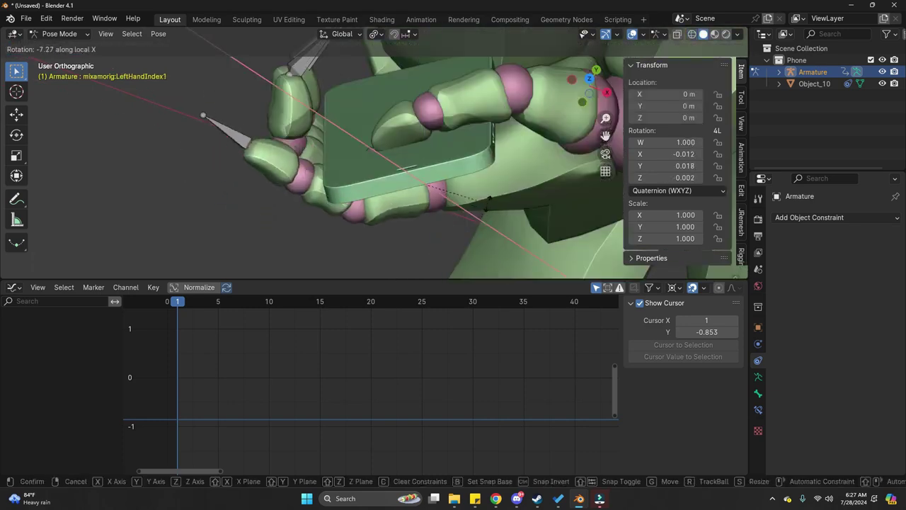
left_click(294, 160)
Curl the third bone of the left index finger around local X until its X rotation is about 0.436.
key("shift+z")
left_click(294, 161)
key("shift+z")
key("r")
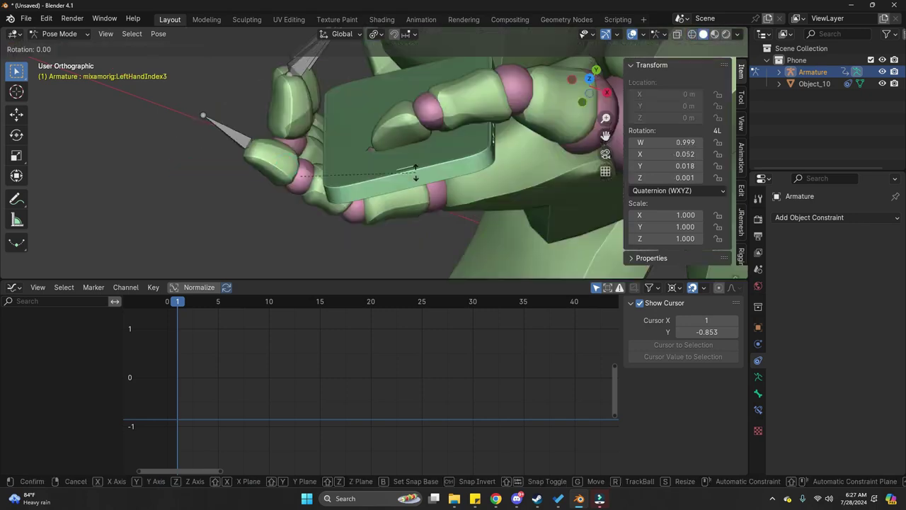
key("x")
key("x")
left_click(365, 236)
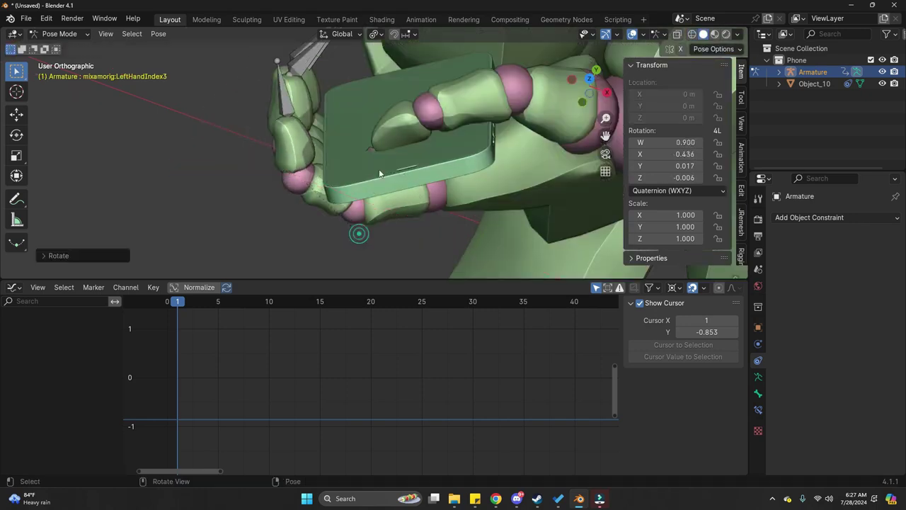
Select the second bone of the left thumb and rotate it until its X rotation is about -0.272.
middle_click_drag(360, 233, 408, 175)
scroll(408, 175, "up", 4)
key("ctrl+Tab")
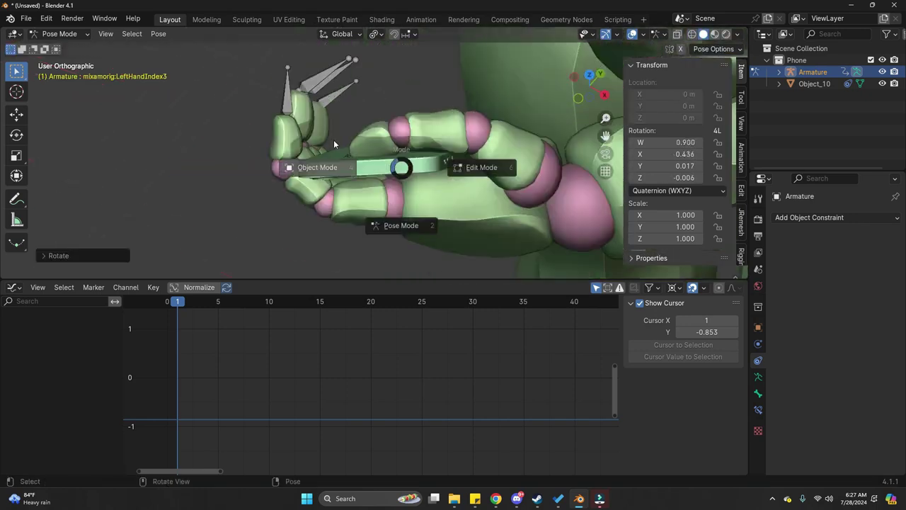
left_click(331, 163)
scroll(382, 136, "down", 4)
key("shift+z")
scroll(400, 132, "up", 2)
left_click(420, 130)
key("shift+z")
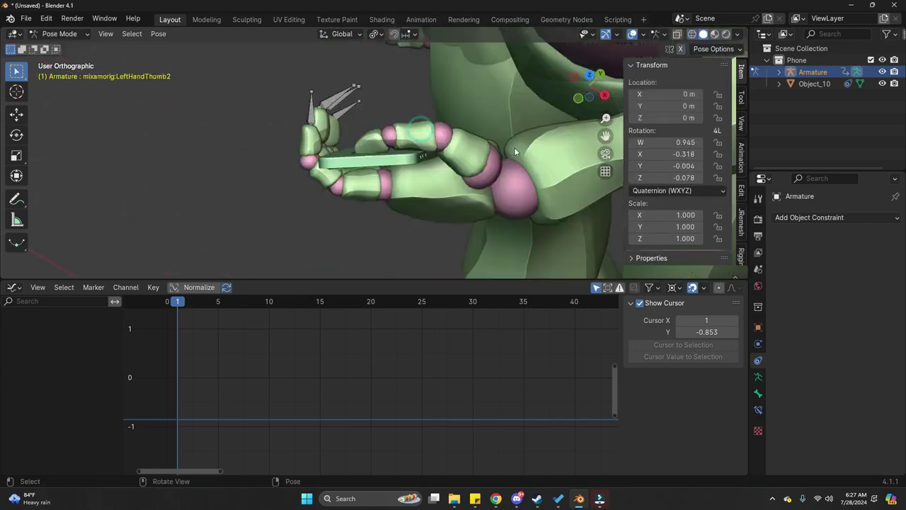
key("r")
left_click(511, 153)
Switch to Object Mode and scrub the walk to frame 30 and back to frame 0, checking the pose from the front.
key("Tab")
left_click(382, 144)
key("KP_1")
scroll(371, 124, "down", 7)
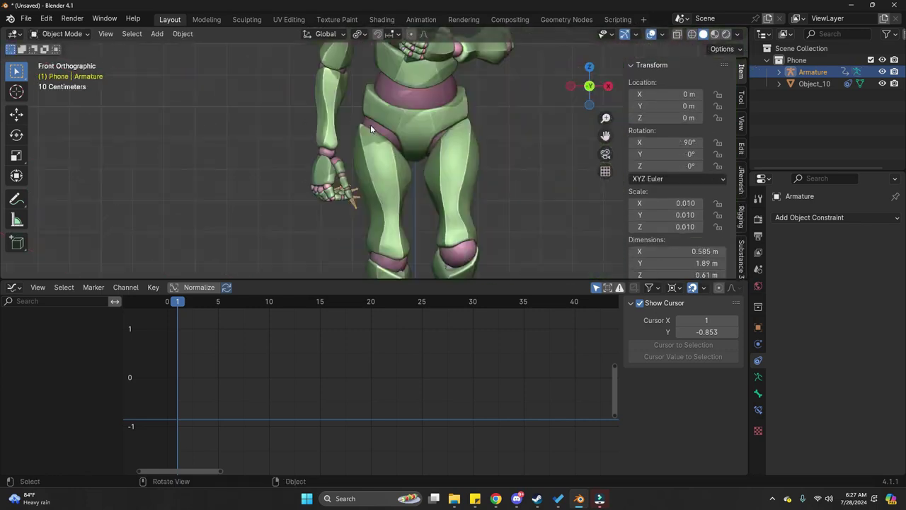
middle_click_drag(373, 121, 342, 184, "shift")
scroll(370, 124, "down", 3)
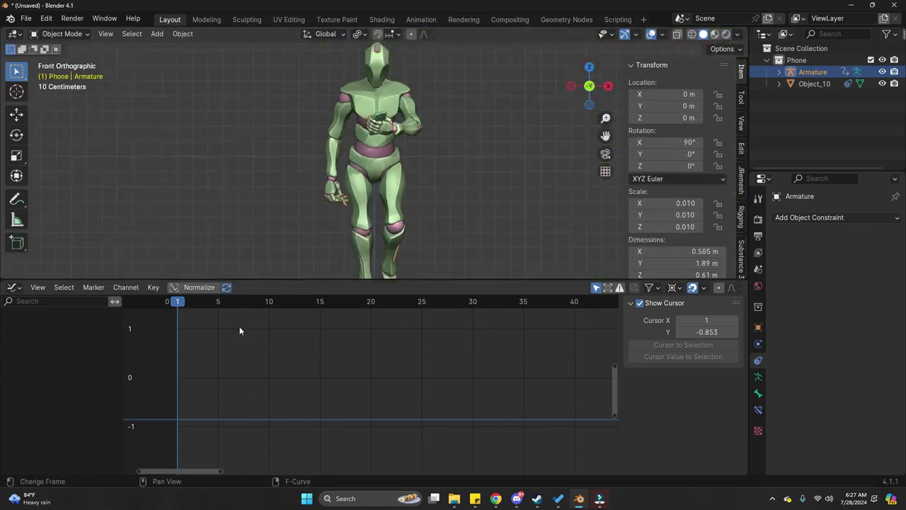
left_click_drag(208, 306, 372, 332)
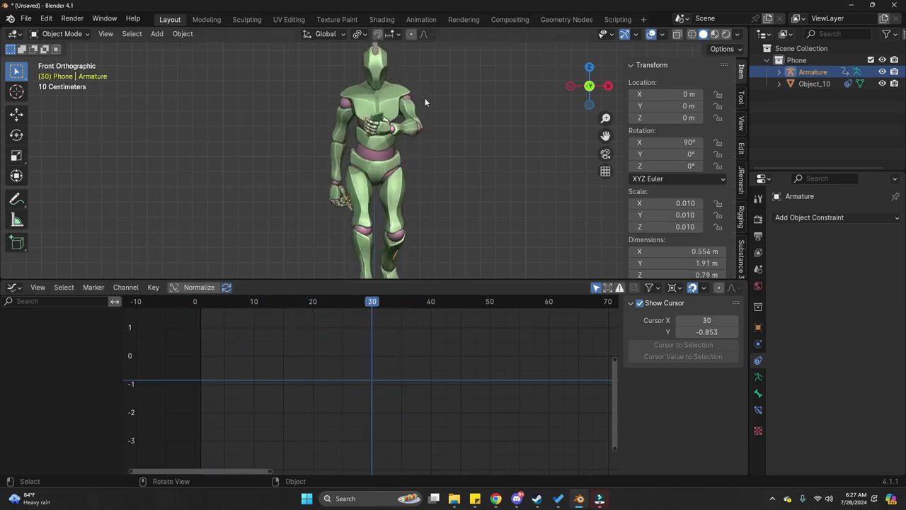
scroll(297, 348, "down", 4)
left_click_drag(271, 320, 239, 303)
Return to Pose Mode, select all bones and their keyframes, and make the animation curves loop with Make Cyclic (F-Modifier).
middle_click_drag(432, 150, 404, 224, "shift")
key("ctrl+Tab")
key("a")
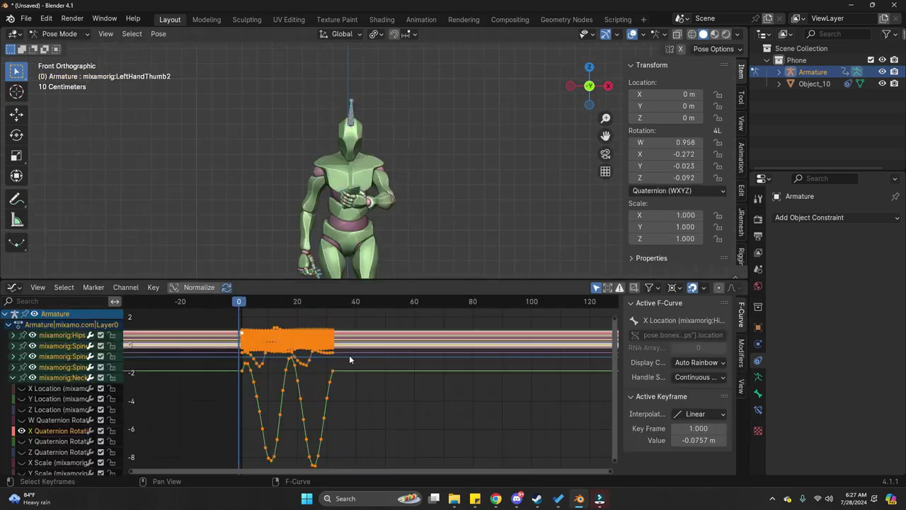
key("shift+e")
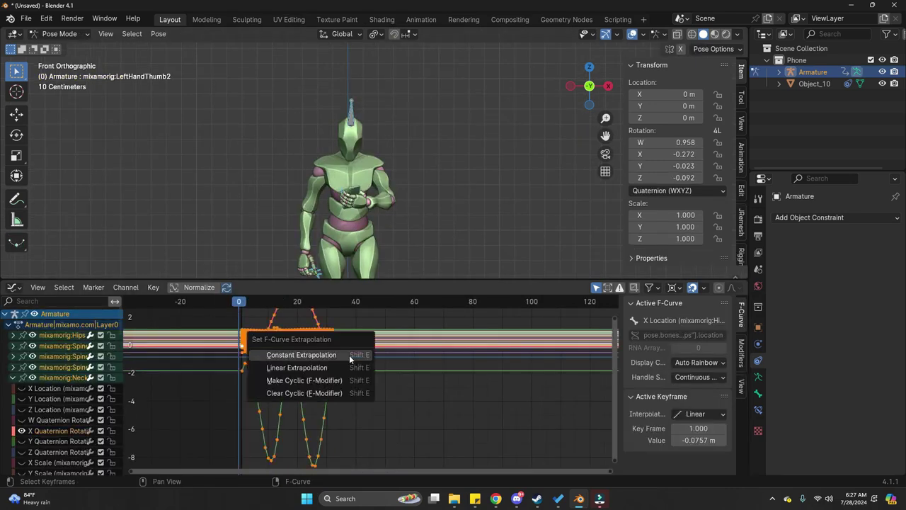
left_click(318, 382)
Switch to Object Mode and play the looping walk, examining the character's head and phone hand from the side.
key("ctrl+Tab")
left_click(275, 189)
scroll(263, 347, "down", 4)
key("space")
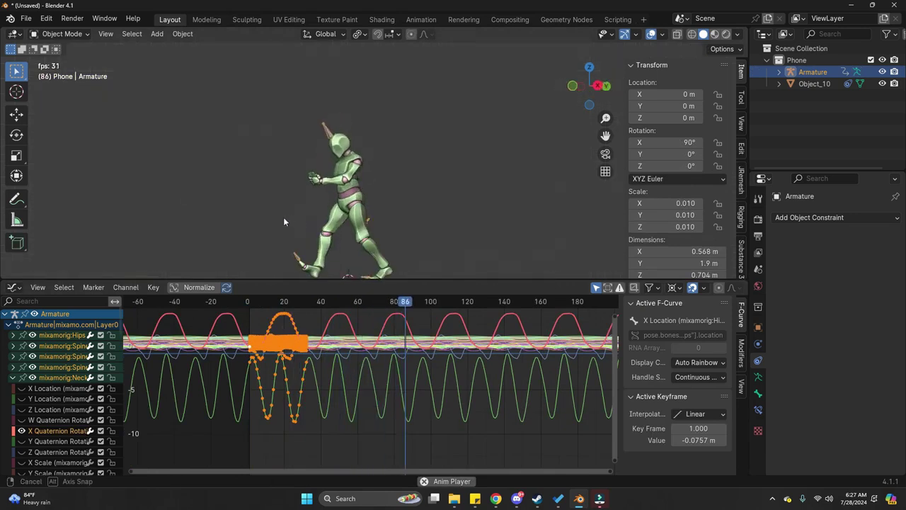
middle_click_drag(284, 218, 276, 218)
scroll(326, 160, "up", 4)
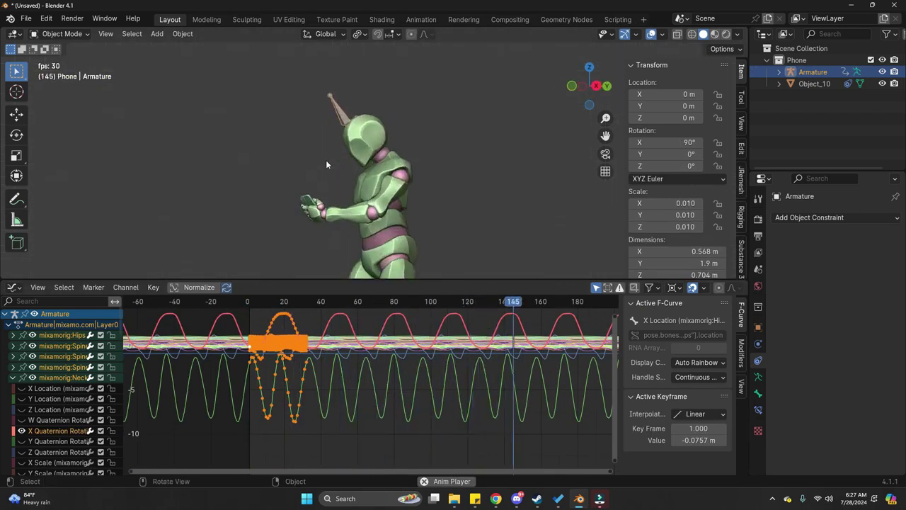
middle_click_drag(364, 177, 298, 228)
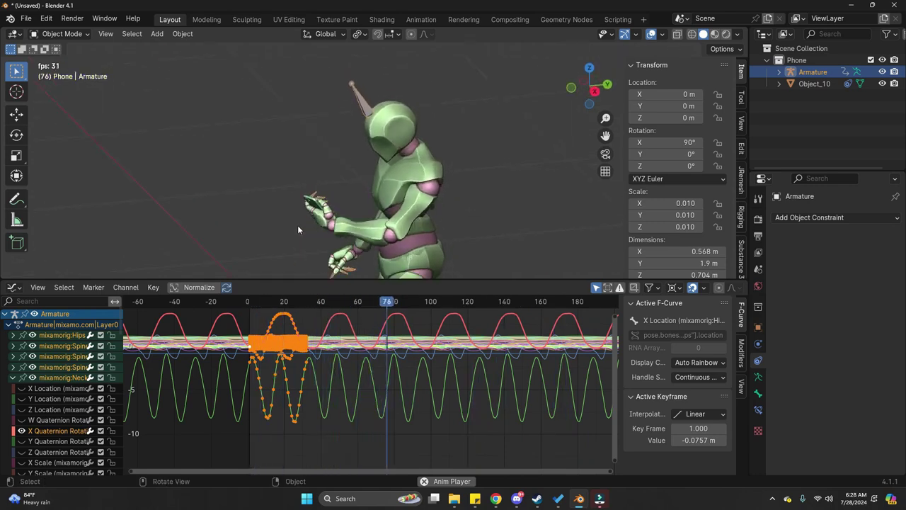